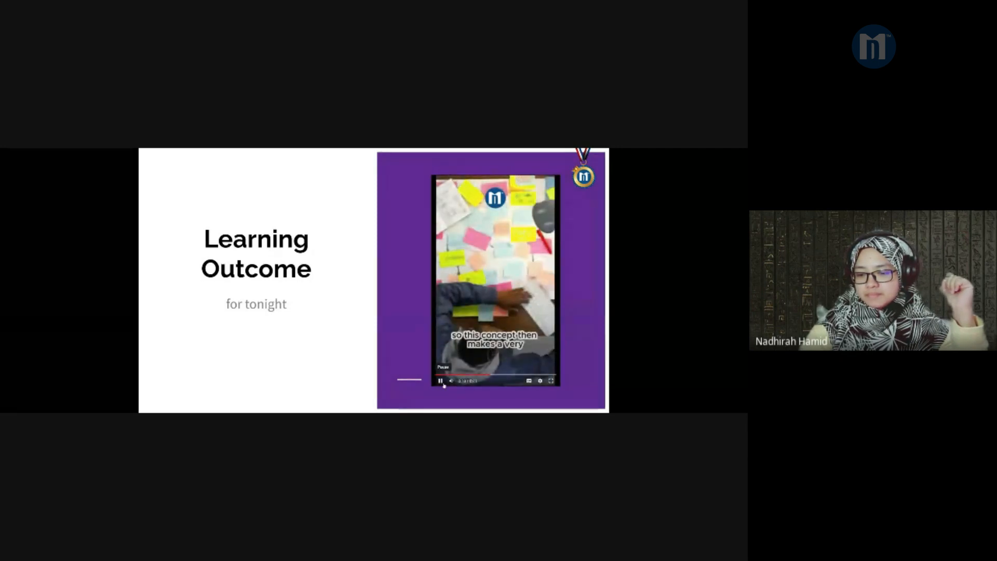
{"action": "left_click", "coordinate": [440, 381]}
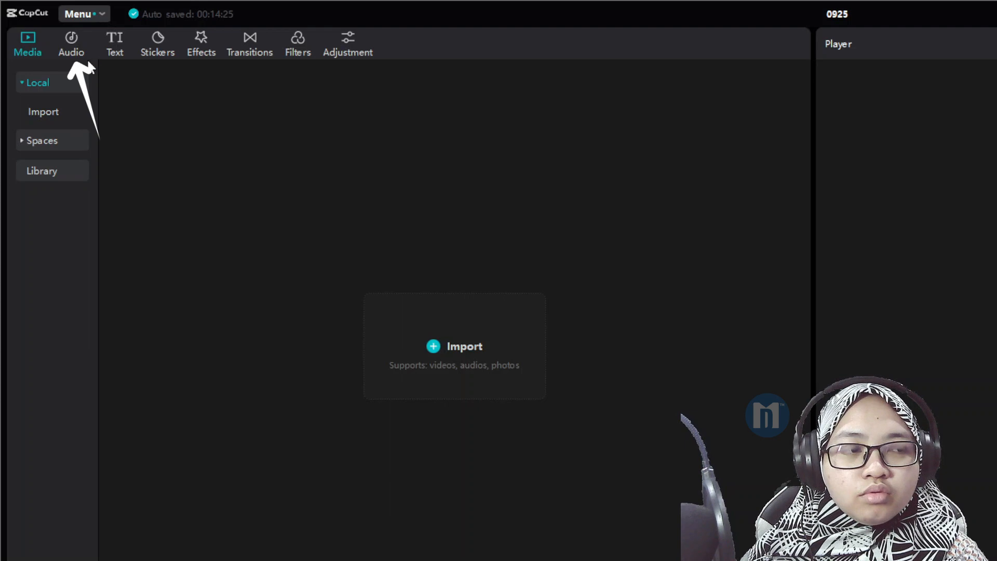
Examine the available music and the text options, including text effects, text templates and auto captions.
{"action": "left_click", "coordinate": [71, 53]}
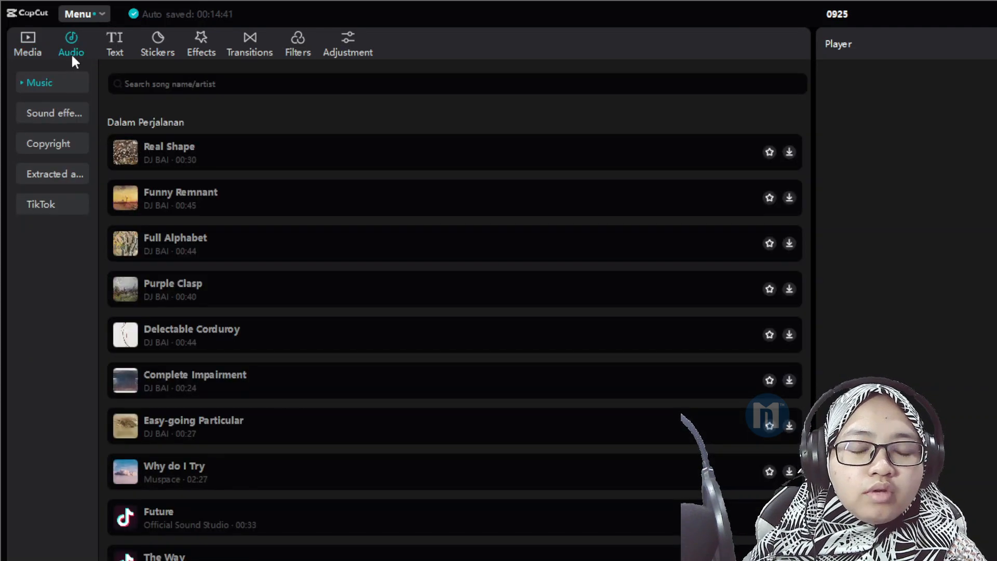
{"action": "left_click", "coordinate": [112, 45]}
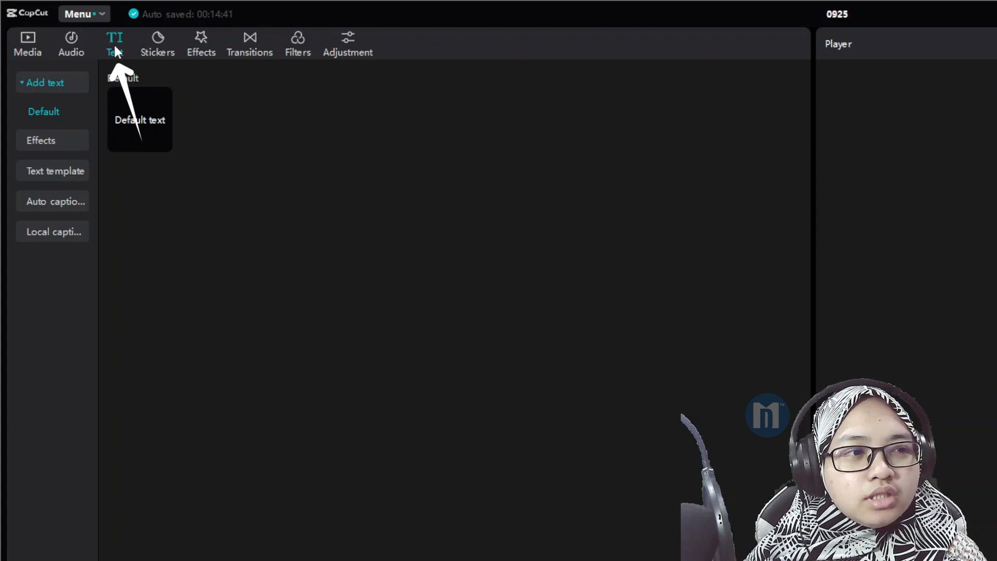
{"action": "left_click", "coordinate": [50, 144]}
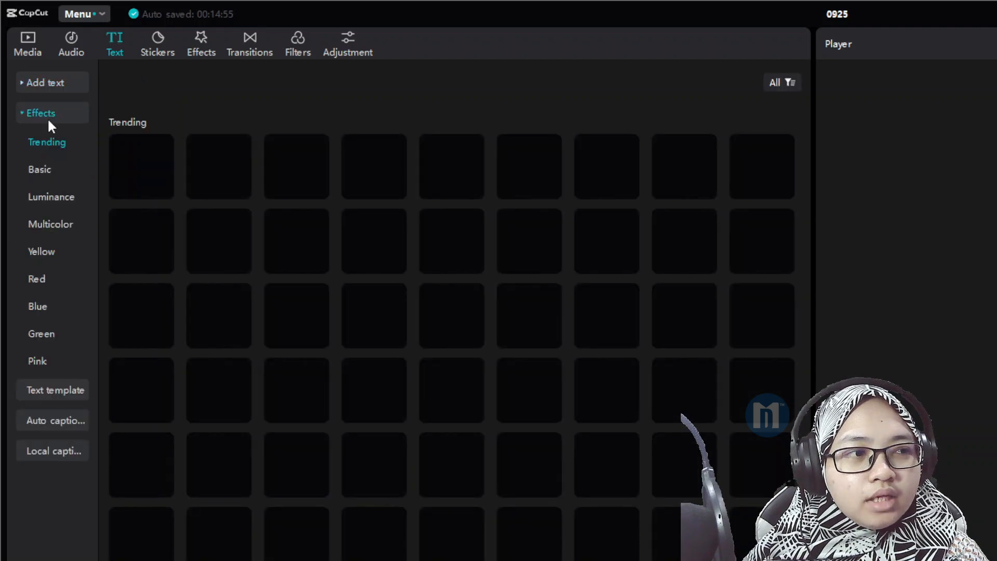
{"action": "left_click", "coordinate": [48, 118]}
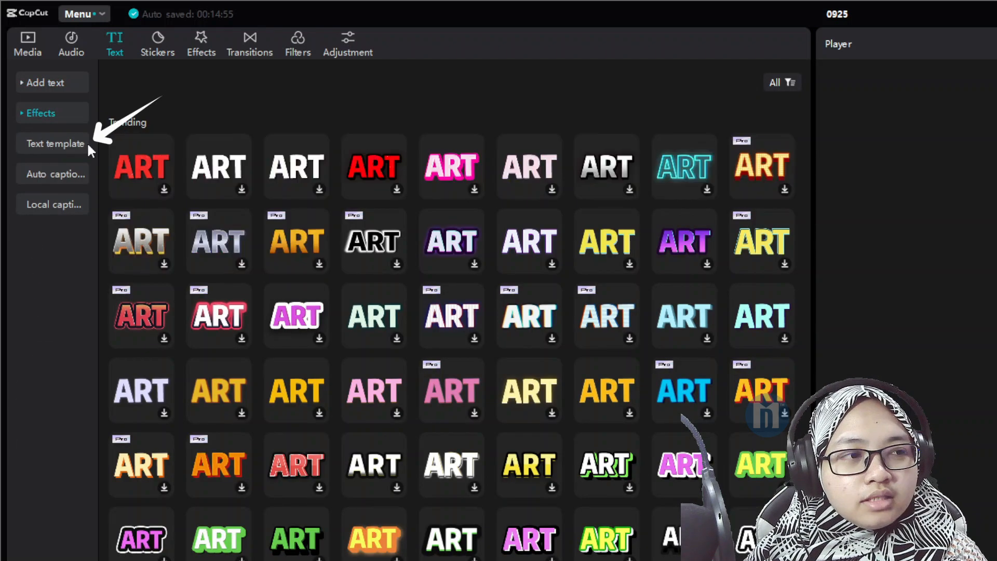
{"action": "left_click", "coordinate": [86, 144]}
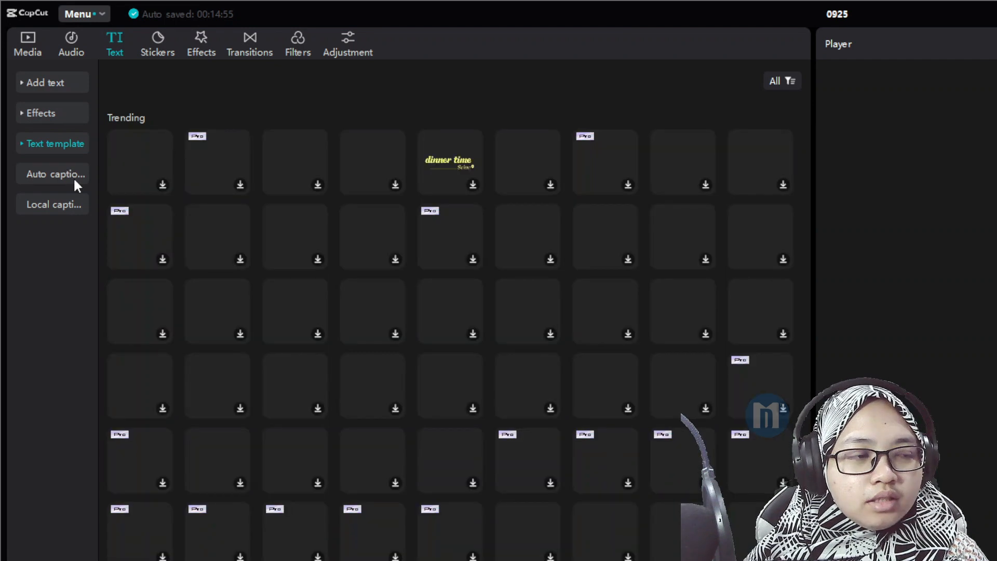
{"action": "left_click", "coordinate": [74, 176]}
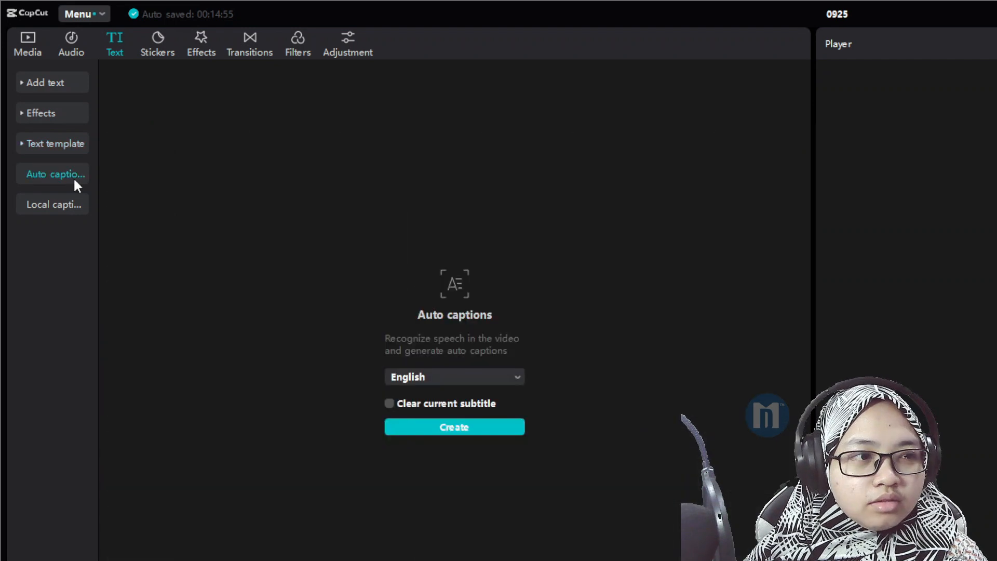
Look through the sticker, video effect, transition, filter and adjustment collections.
{"action": "left_click", "coordinate": [163, 51]}
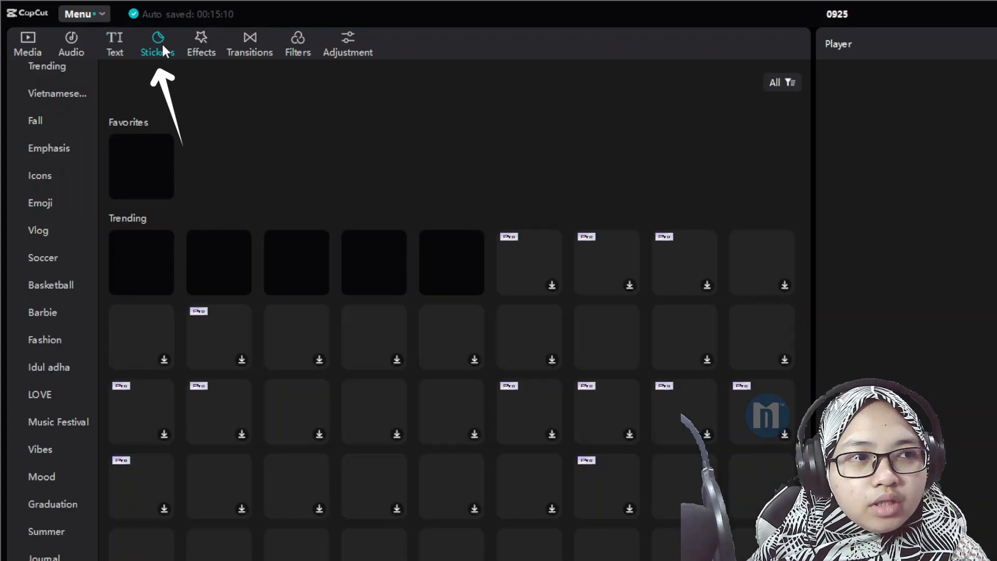
{"action": "left_click", "coordinate": [208, 48]}
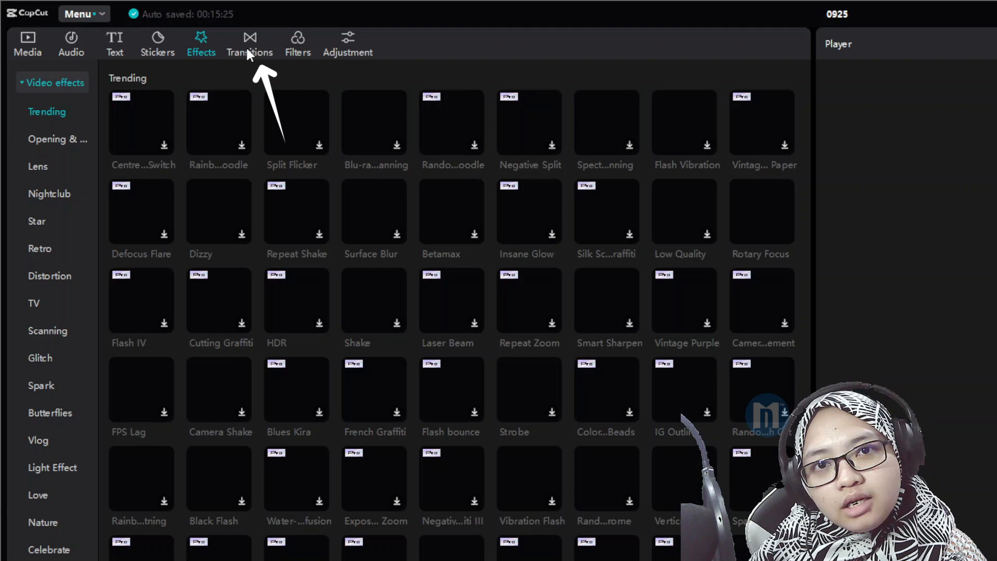
{"action": "left_click", "coordinate": [296, 43]}
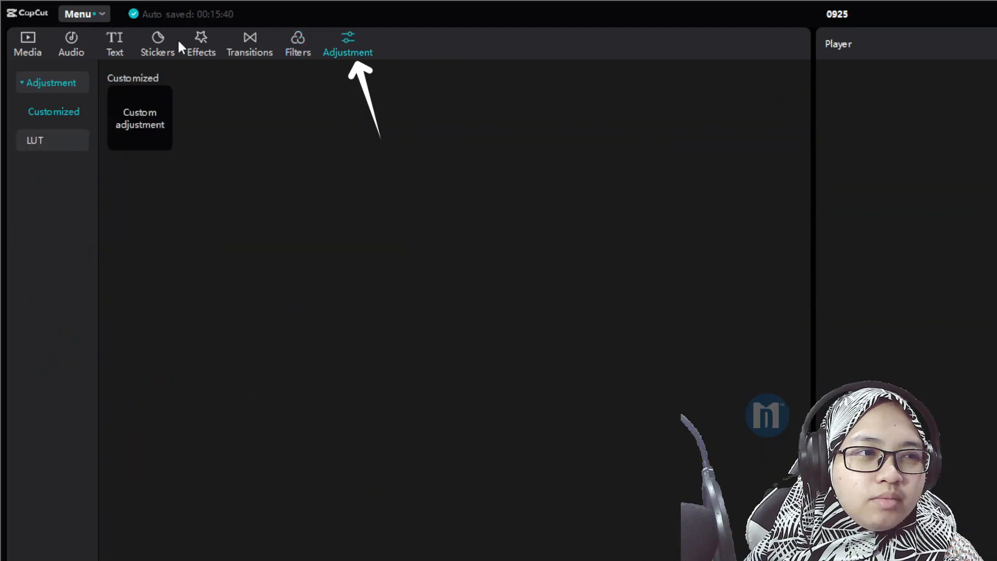
{"action": "left_click", "coordinate": [200, 44]}
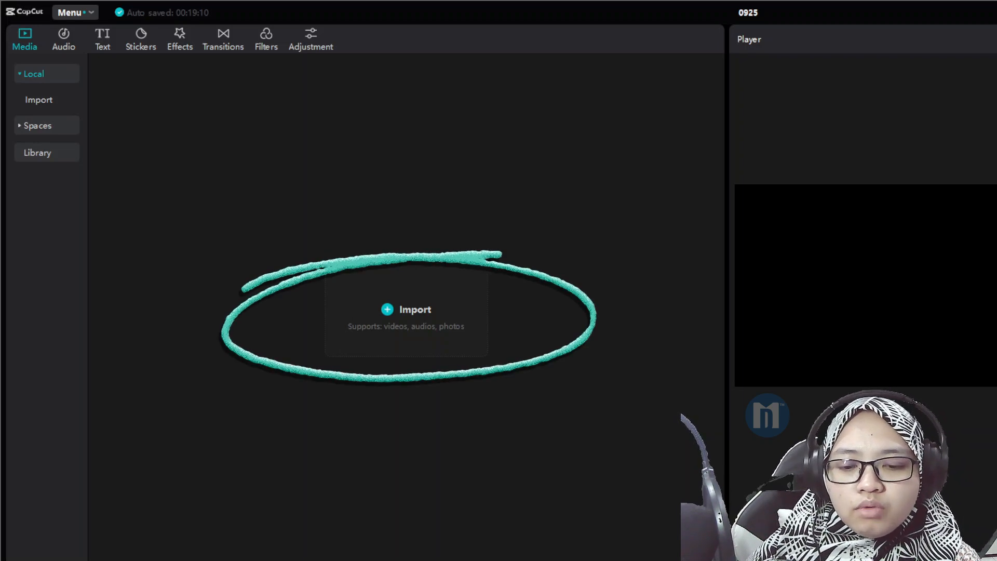
Import the stock audio and stock videos 1 to 8 into the local media, and preview stock video 4.mp4.
{"action": "left_click", "coordinate": [413, 306]}
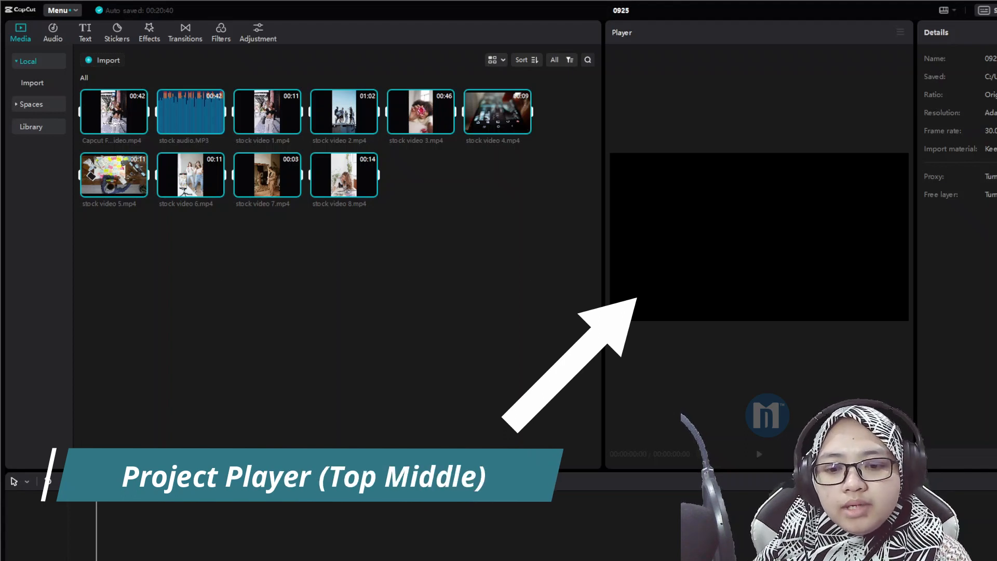
{"action": "left_click", "coordinate": [538, 273]}
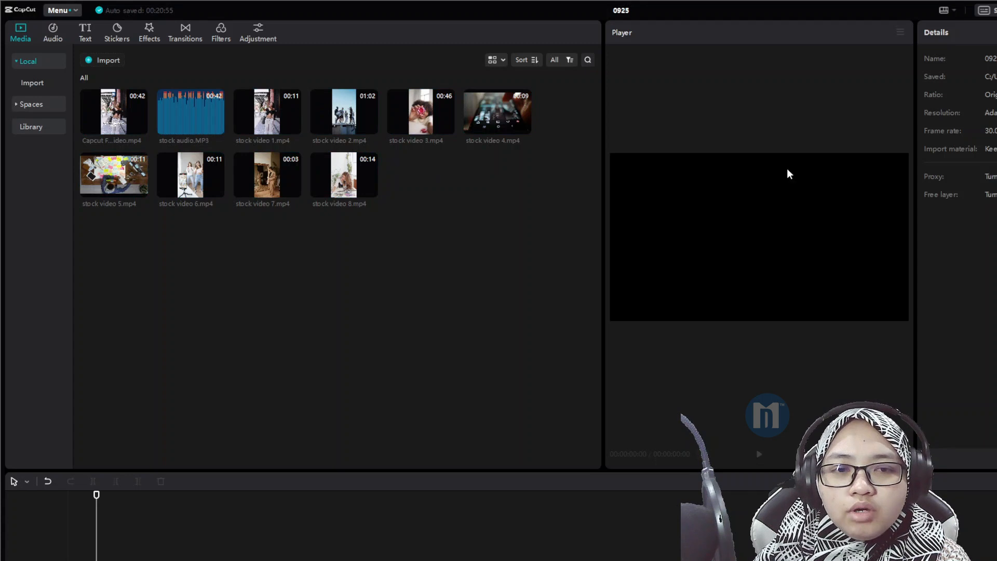
{"action": "left_click", "coordinate": [503, 119]}
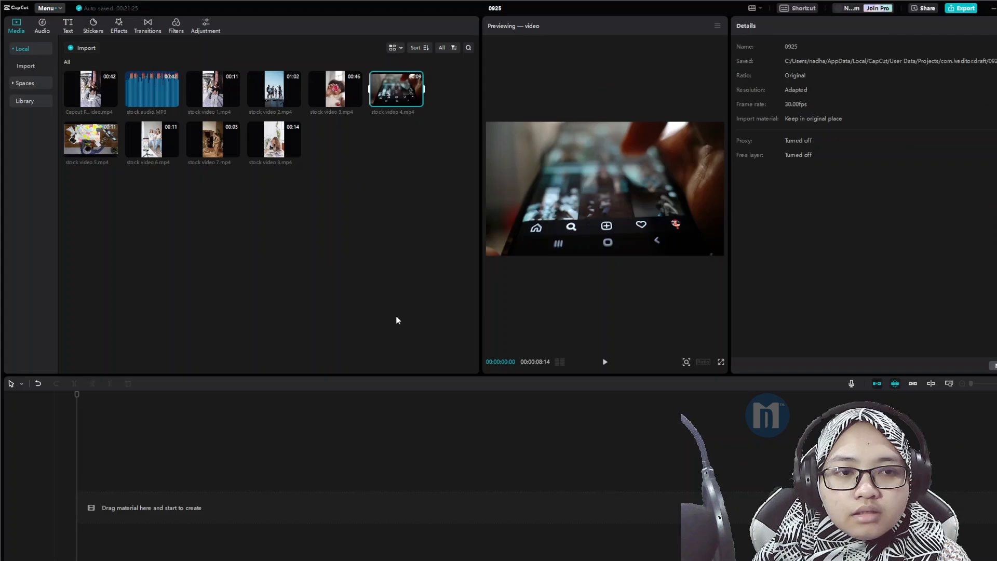
{"action": "left_click", "coordinate": [396, 319]}
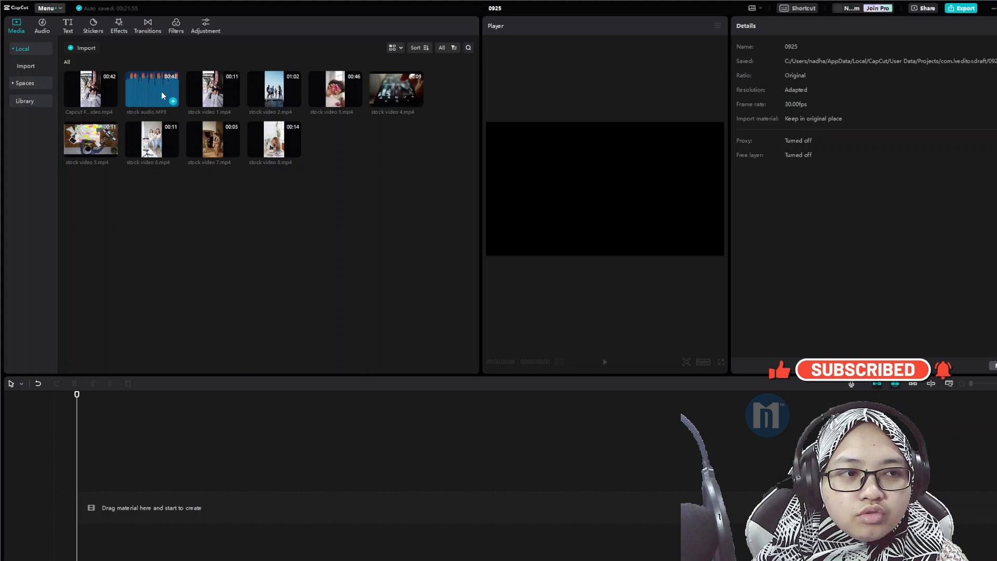
Place stock audio.MP3 at the start of the timeline and stock videos 1 to 8 in order on the main video track.
{"action": "left_click_drag", "start_coordinate": [151, 88], "coordinate": [81, 508]}
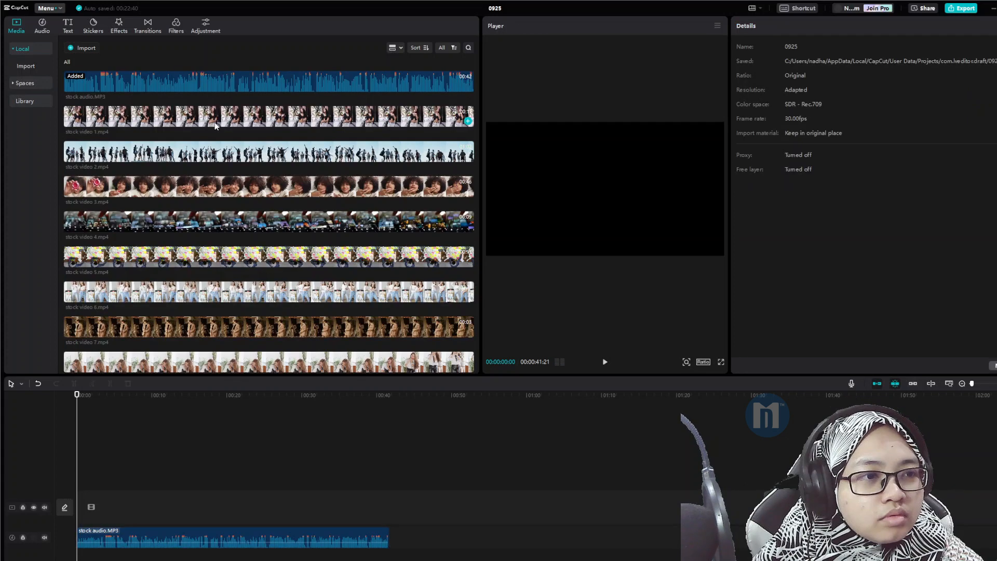
{"action": "left_click_drag", "start_coordinate": [216, 126], "coordinate": [103, 515]}
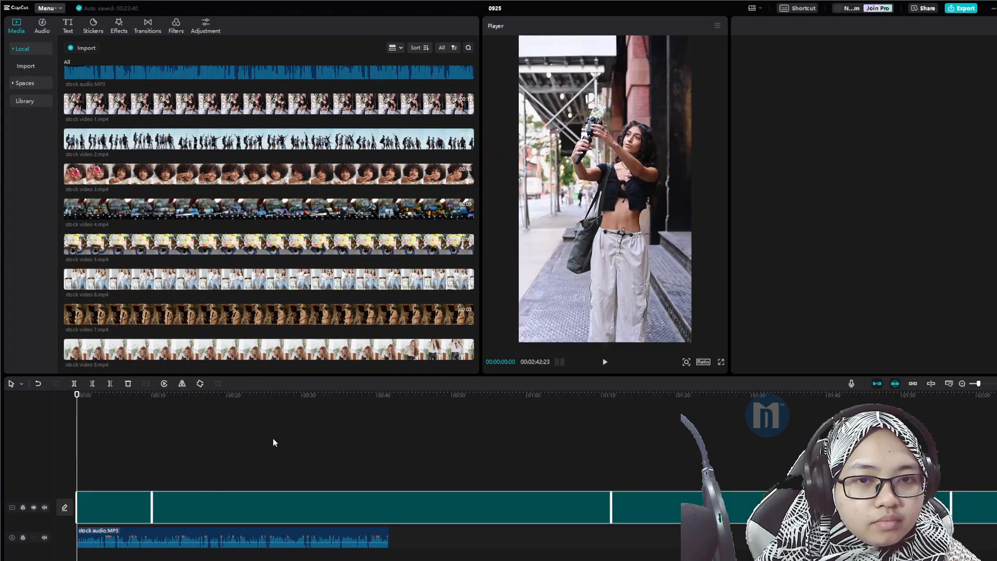
{"action": "left_click", "coordinate": [273, 437]}
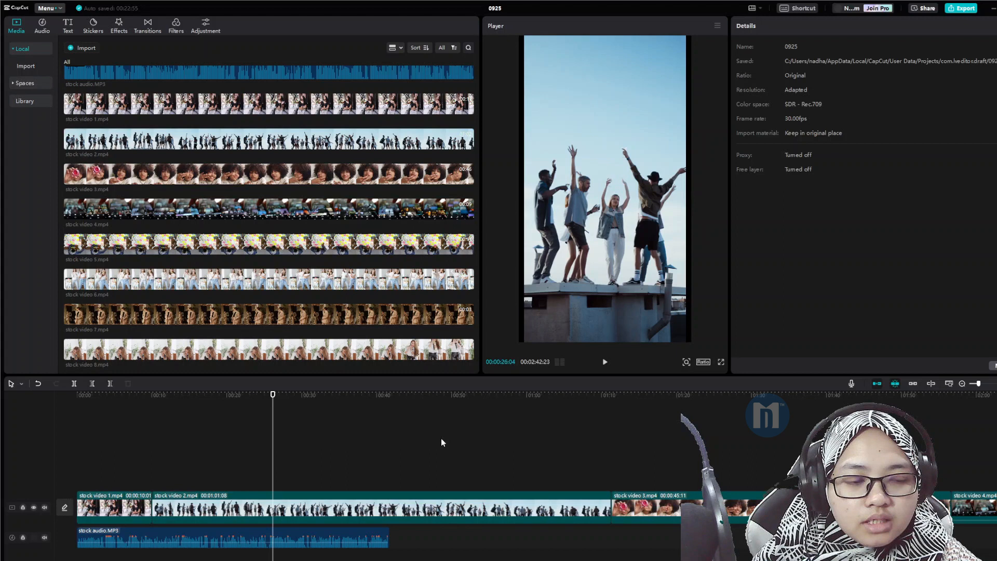
Switch the imported media display from List to Grid view.
{"action": "left_click", "coordinate": [398, 46]}
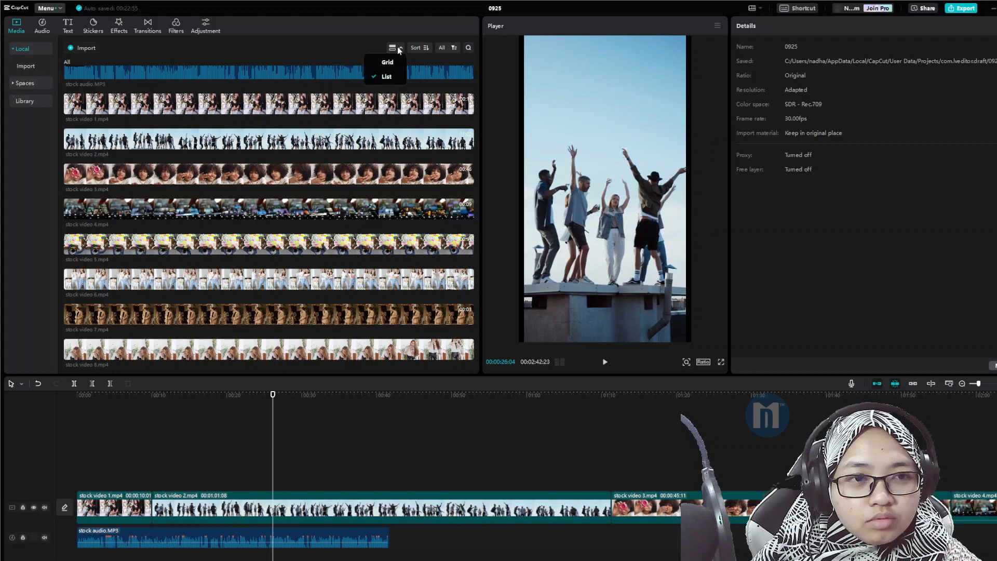
{"action": "left_click", "coordinate": [387, 63]}
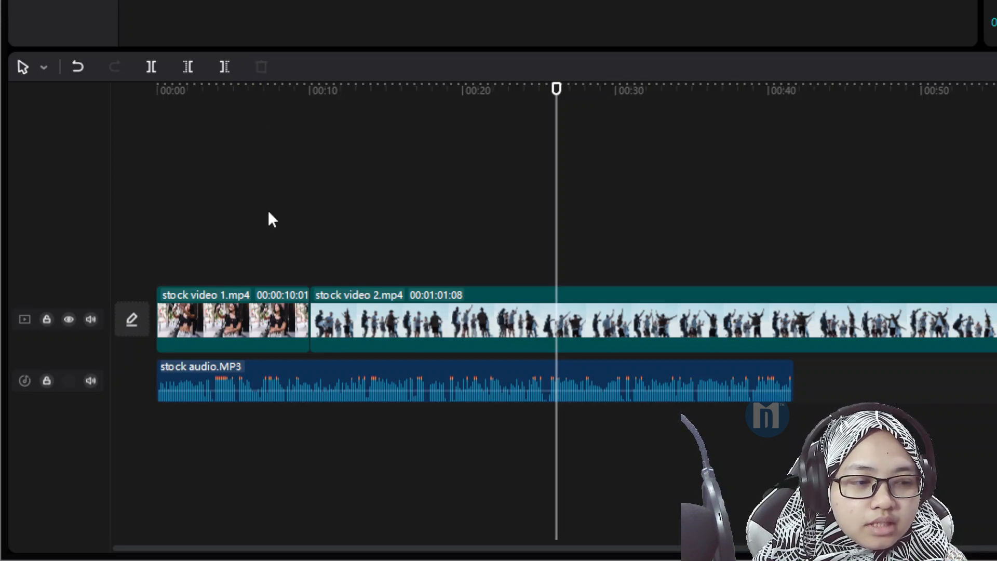
Split stock video 1.mp4 at about 00:00:06:22 and delete the part after the cut.
{"action": "left_click", "coordinate": [262, 302]}
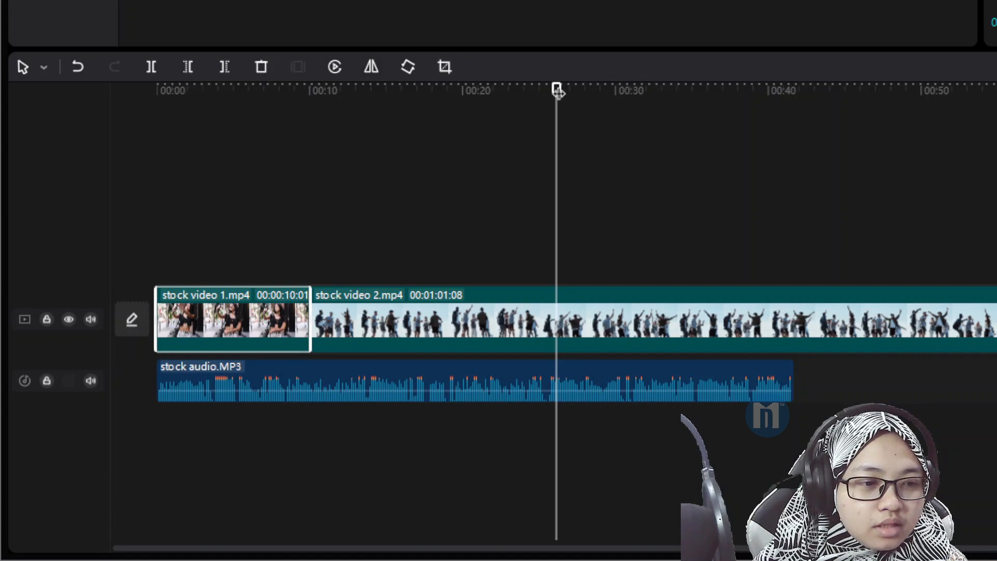
{"action": "left_click_drag", "start_coordinate": [557, 89], "coordinate": [143, 104]}
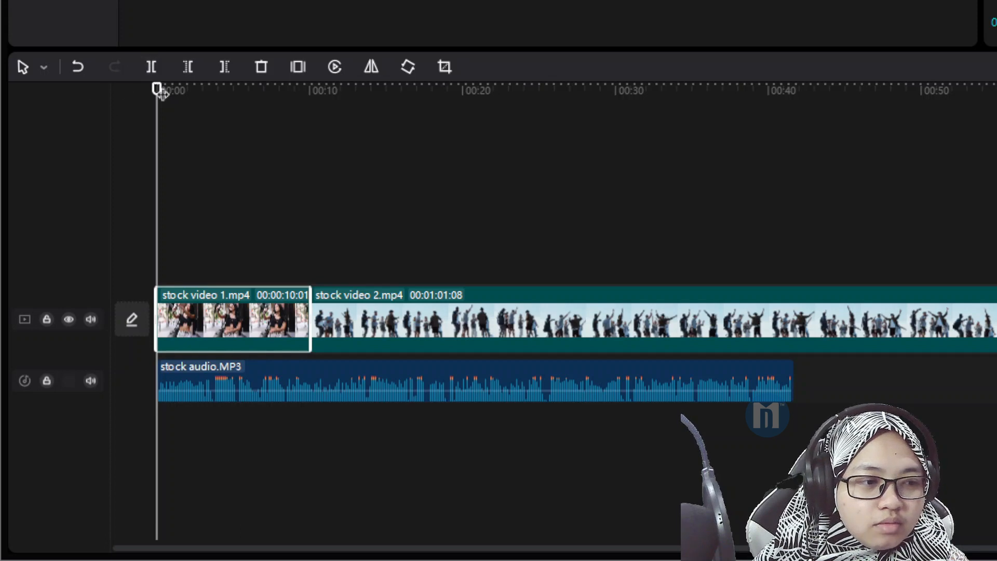
{"action": "left_click_drag", "start_coordinate": [152, 93], "coordinate": [178, 98]}
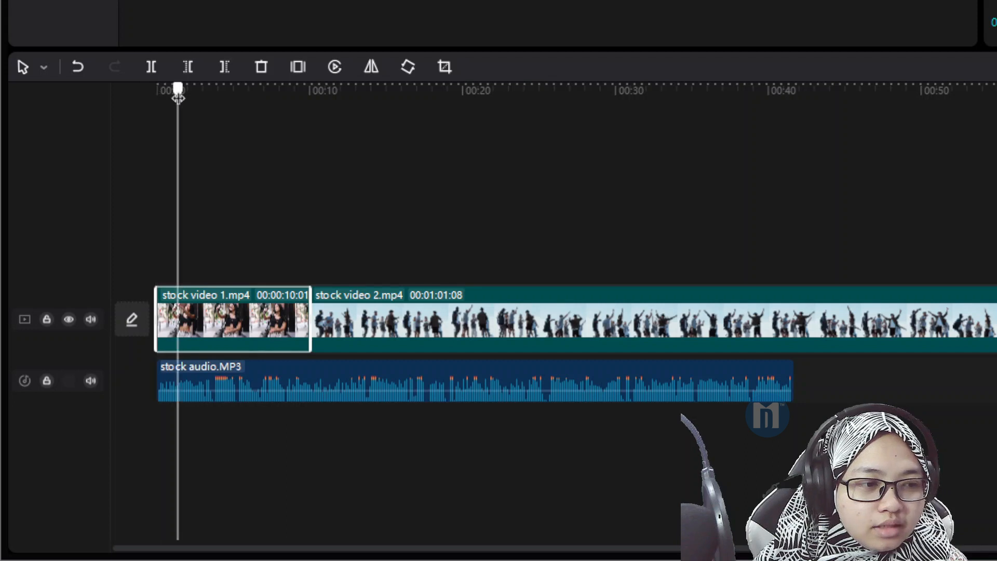
{"action": "left_click_drag", "start_coordinate": [178, 98], "coordinate": [171, 129]}
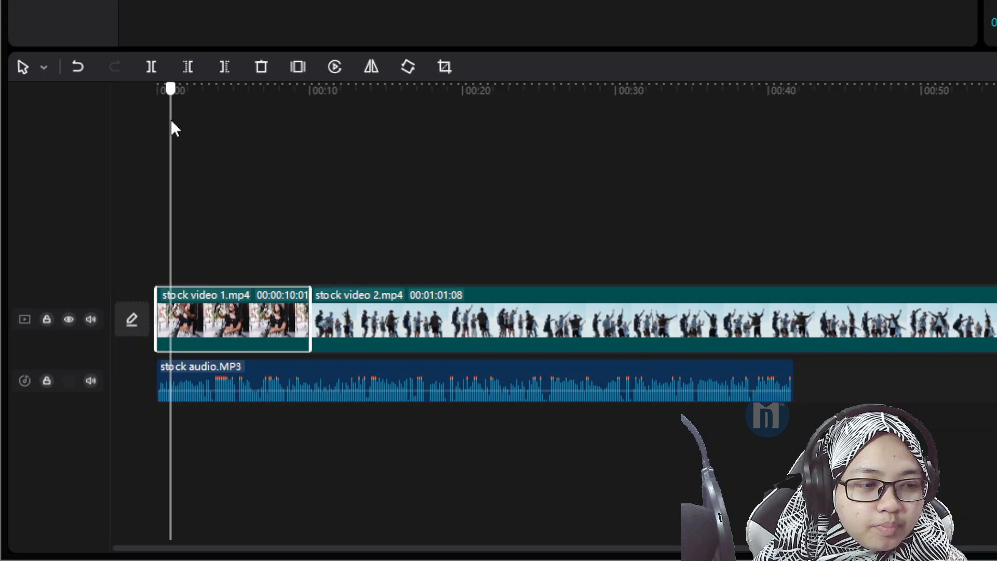
{"action": "left_click_drag", "start_coordinate": [171, 122], "coordinate": [129, 121]}
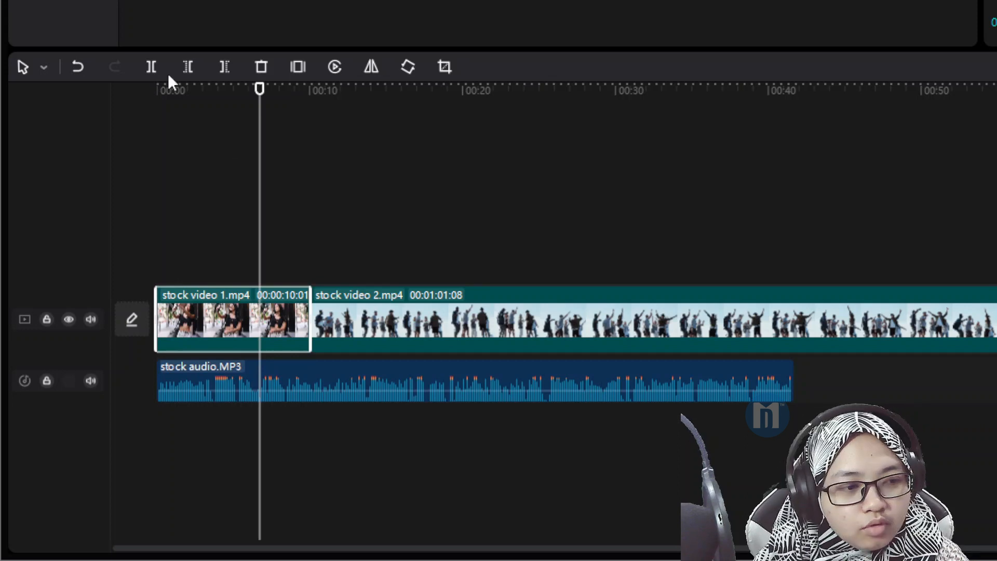
{"action": "left_click", "coordinate": [154, 77]}
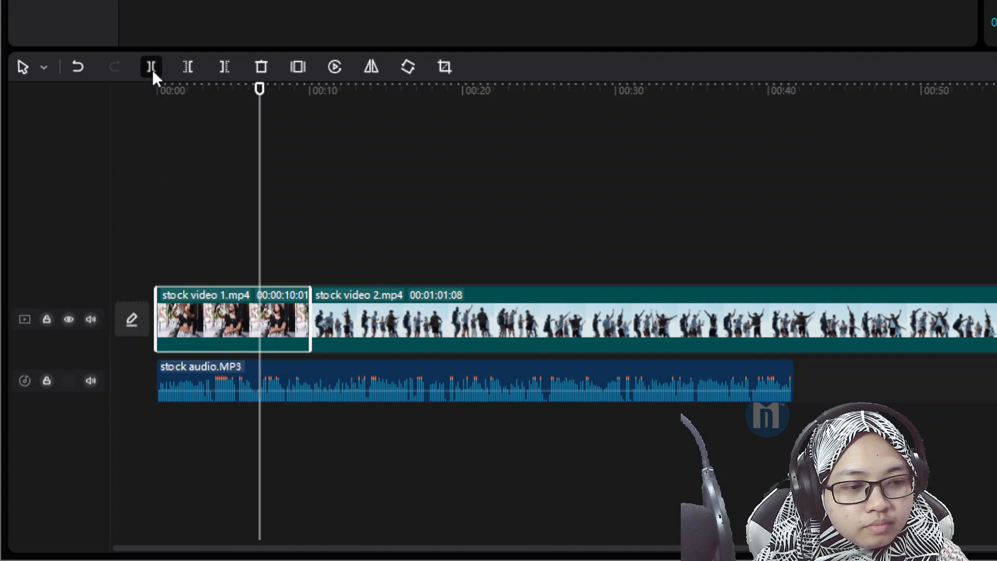
{"action": "left_click", "coordinate": [153, 72]}
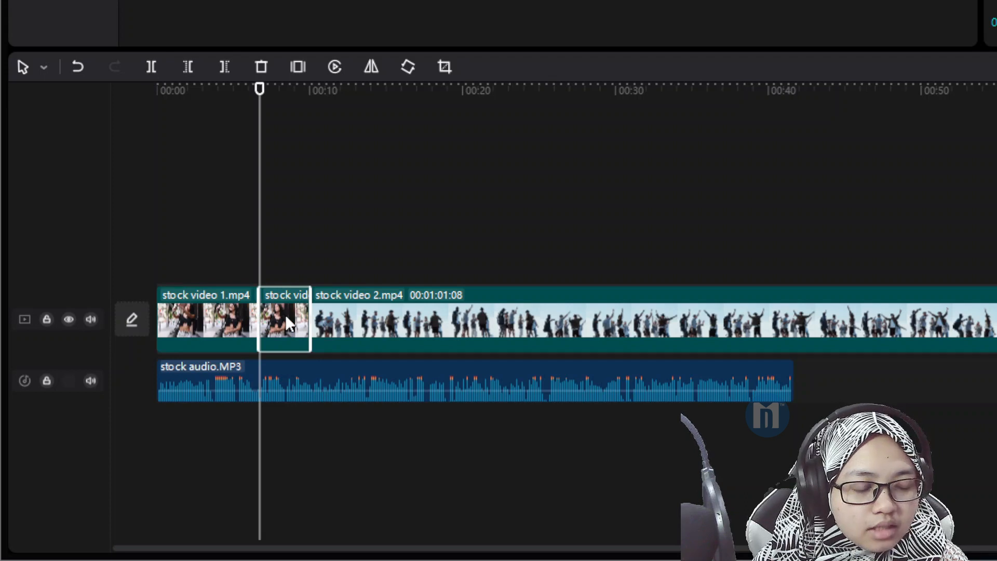
{"action": "left_click", "coordinate": [262, 66]}
{"action": "left_click", "coordinate": [187, 303]}
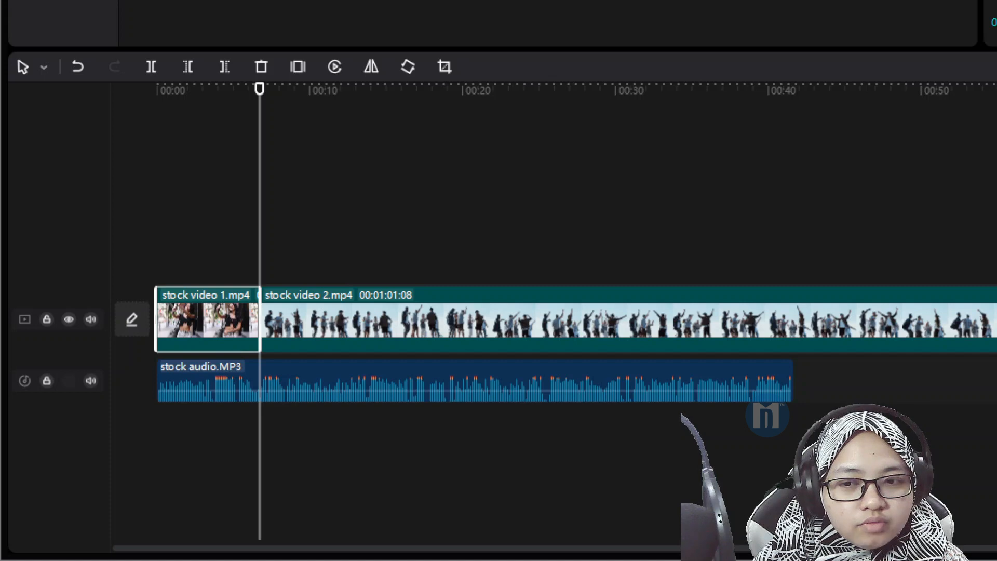
Trim stock video 2.mp4 by deleting everything after about 8 seconds on the timeline.
{"action": "key", "text": "ctrl+minus"}
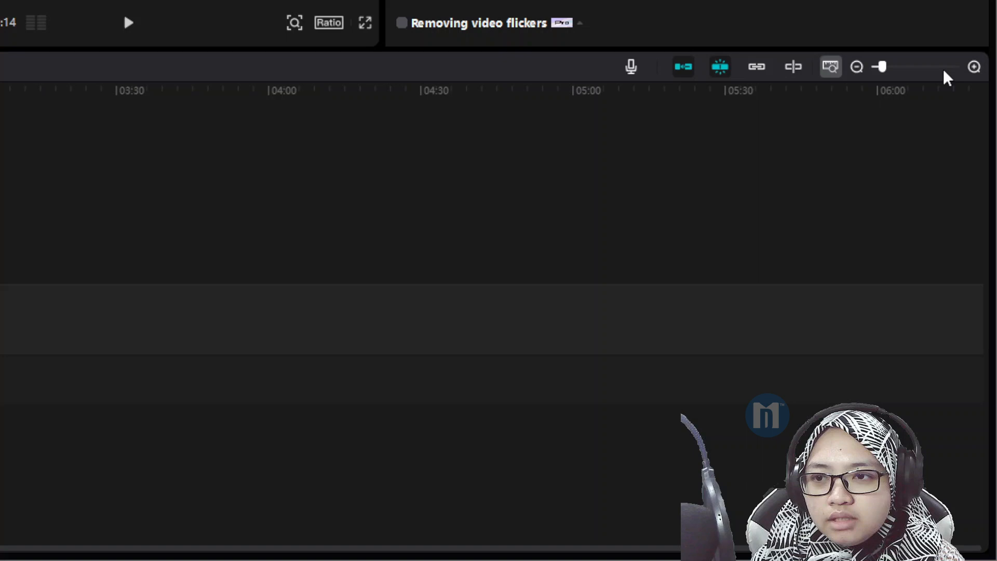
{"action": "left_click", "coordinate": [888, 66]}
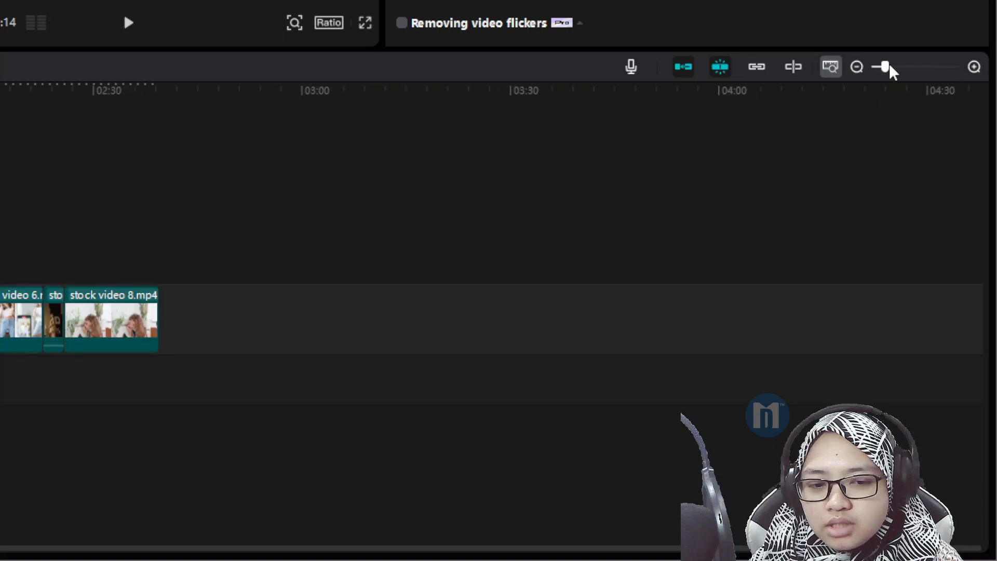
{"action": "left_click_drag", "start_coordinate": [889, 66], "coordinate": [913, 68]}
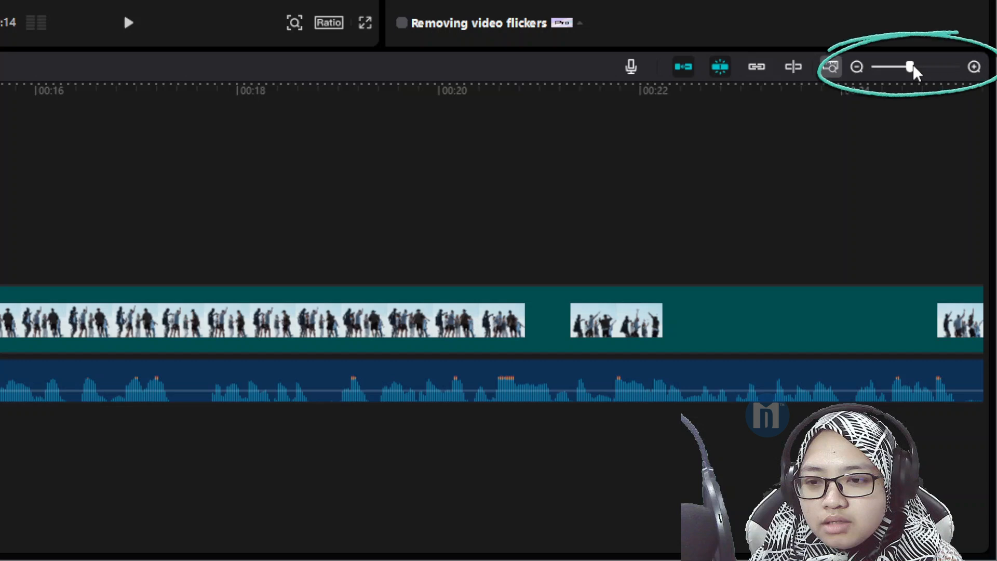
{"action": "left_click_drag", "start_coordinate": [911, 67], "coordinate": [915, 67]}
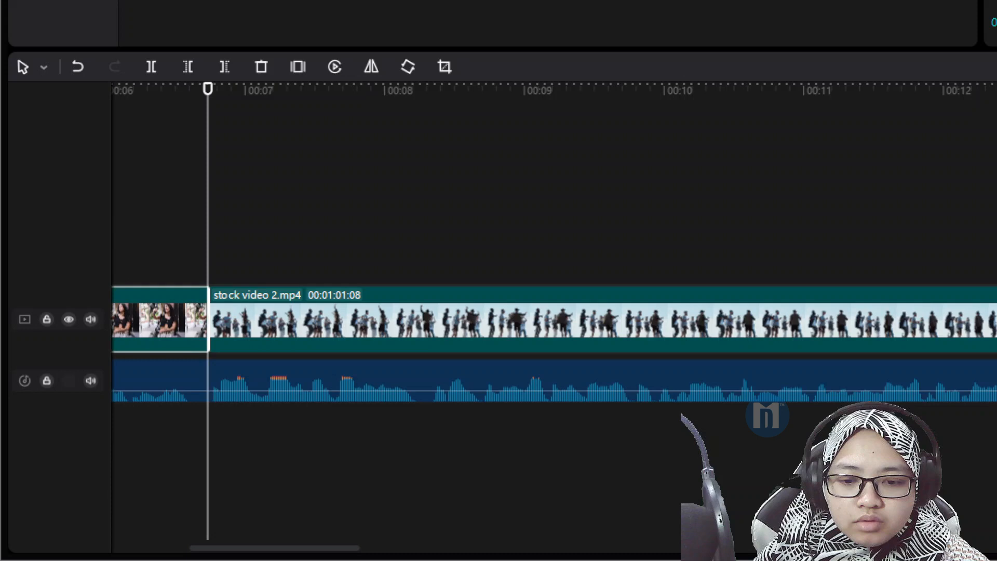
{"action": "scroll", "coordinate": [122, 445], "scroll_direction": "down", "scroll_amount": 5}
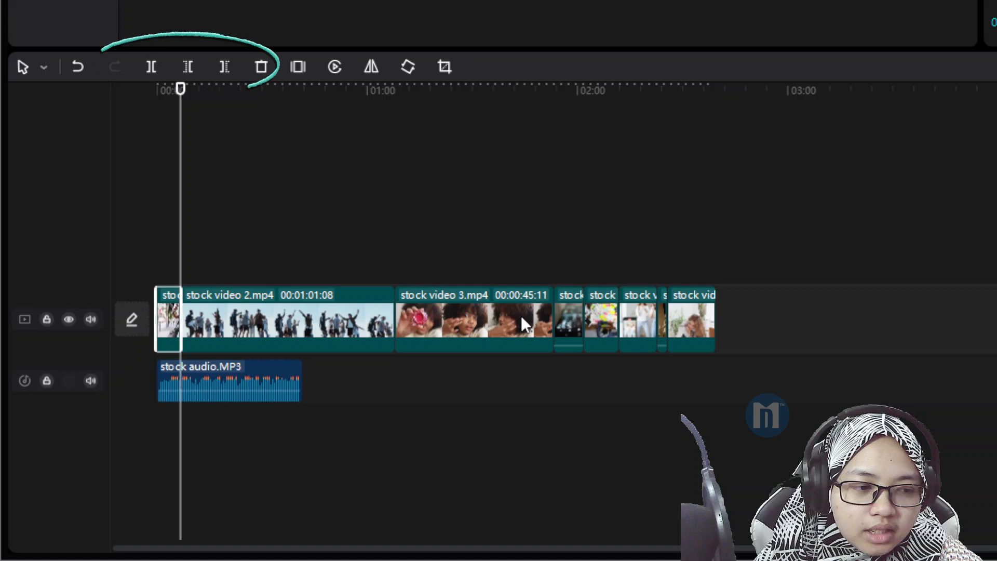
{"action": "scroll", "coordinate": [366, 293], "scroll_direction": "up", "scroll_amount": 5}
{"action": "scroll", "coordinate": [365, 287], "scroll_direction": "down", "scroll_amount": 3}
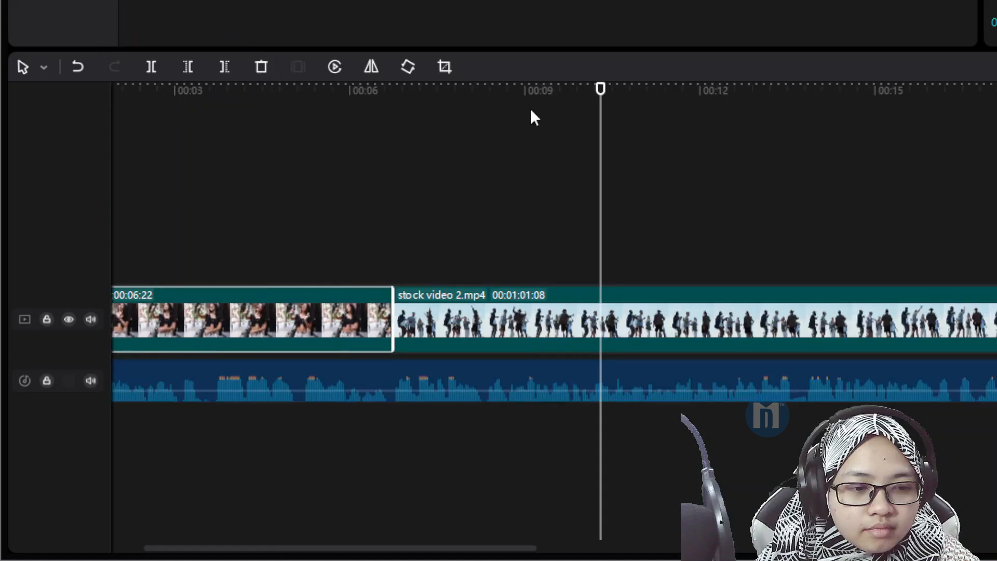
{"action": "left_click", "coordinate": [487, 106]}
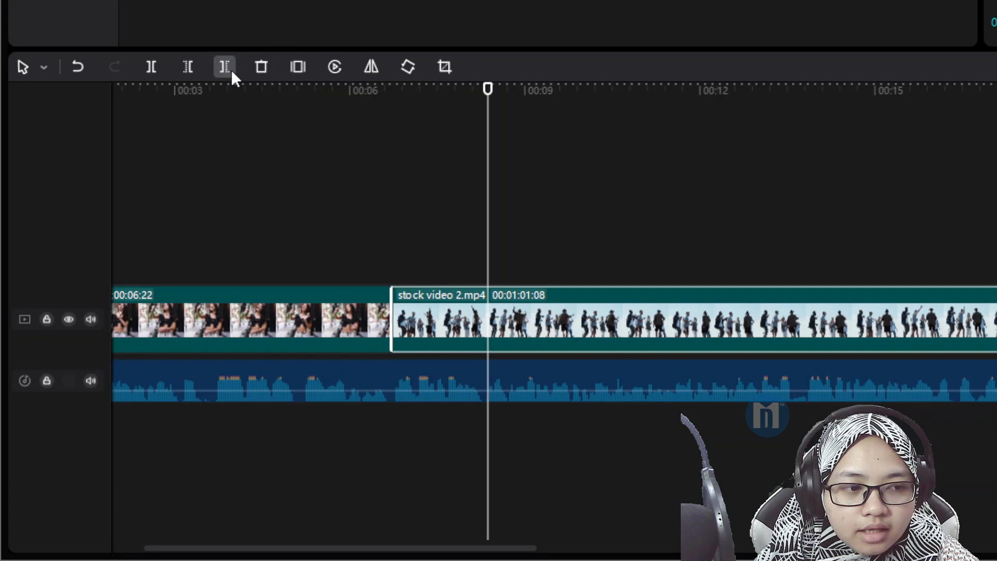
{"action": "left_click", "coordinate": [232, 70]}
{"action": "key", "text": "alt+bracketright"}
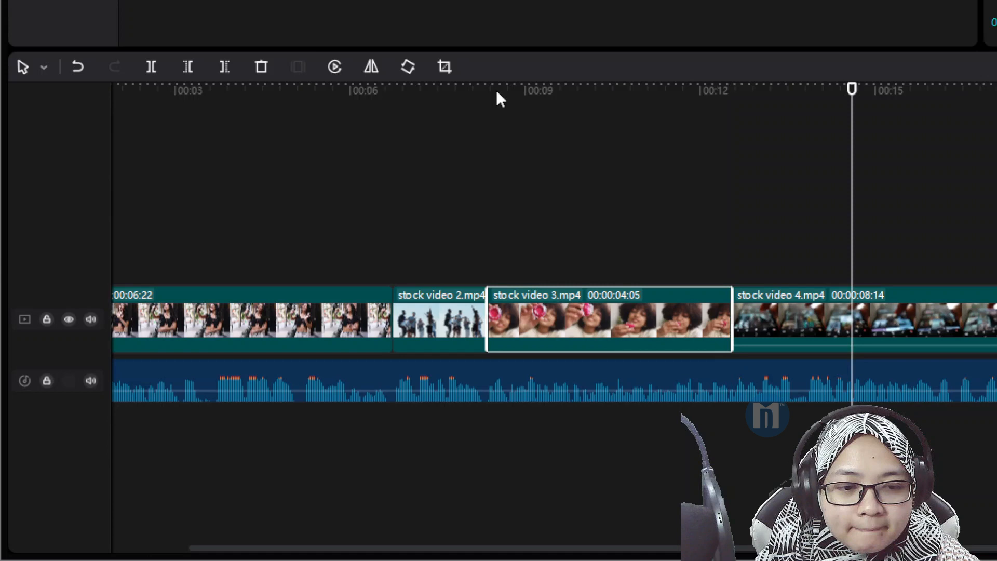
Enlarge stock video 4.mp4 to 322% and stock video 5.mp4 to 317% so both fill the 9:16 frame.
{"action": "left_click", "coordinate": [774, 299]}
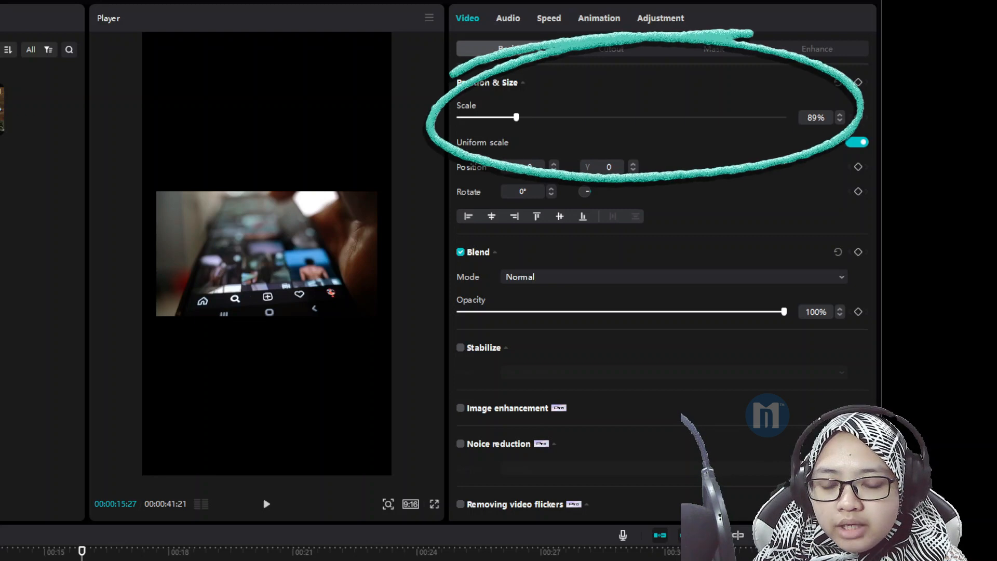
{"action": "left_click_drag", "start_coordinate": [516, 117], "coordinate": [670, 131]}
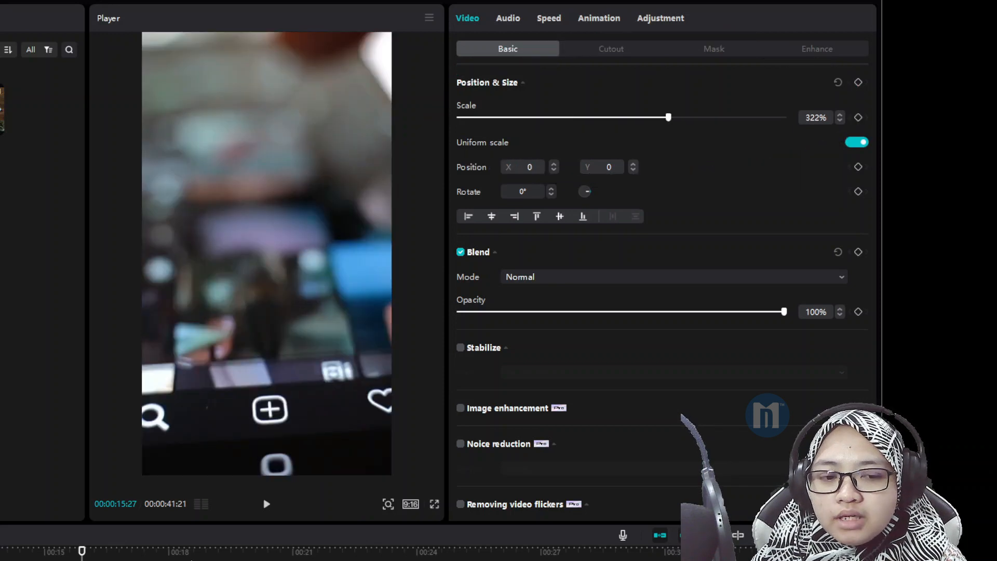
{"action": "left_click", "coordinate": [200, 551]}
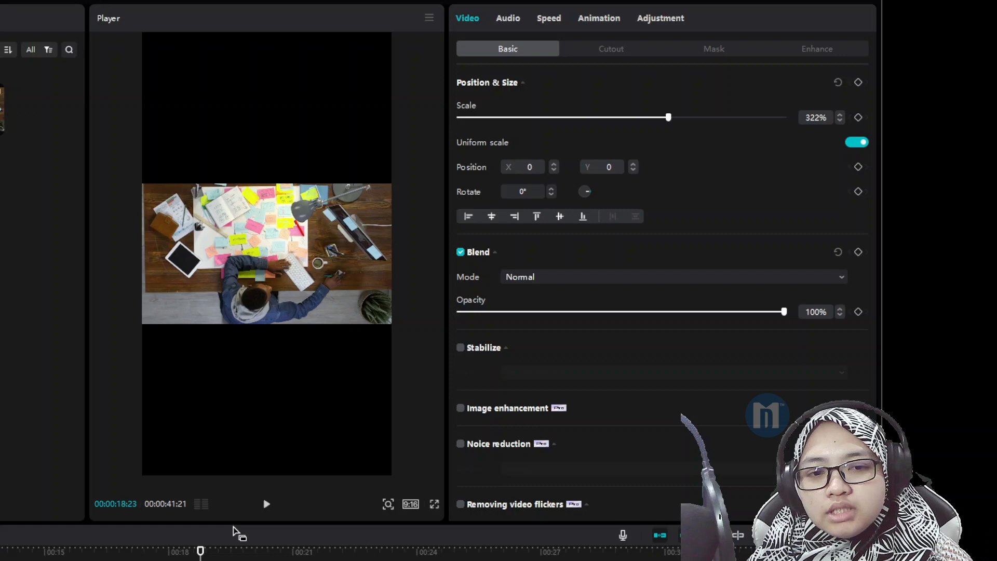
{"action": "left_click_drag", "start_coordinate": [233, 526], "coordinate": [235, 525]}
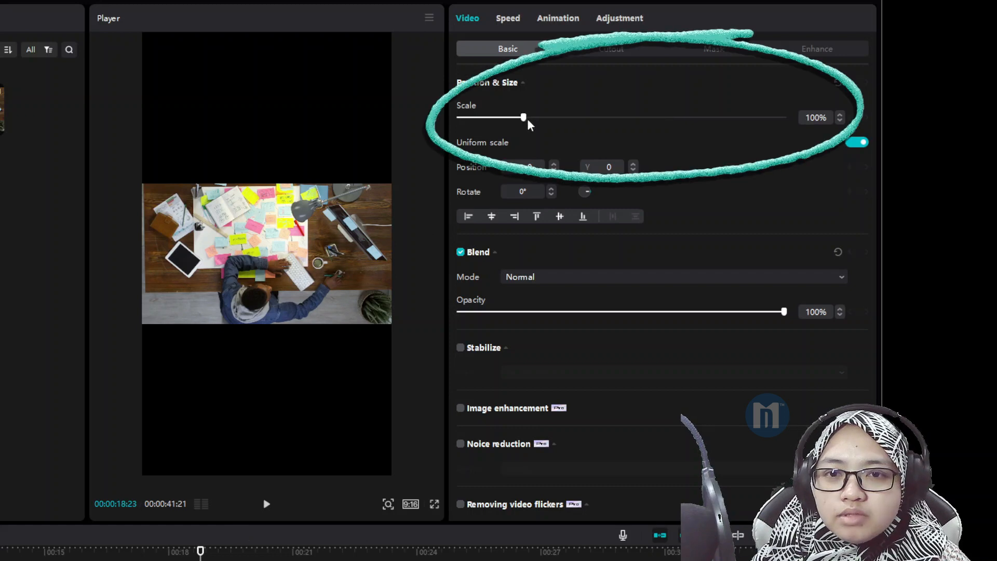
{"action": "left_click_drag", "start_coordinate": [528, 119], "coordinate": [541, 120]}
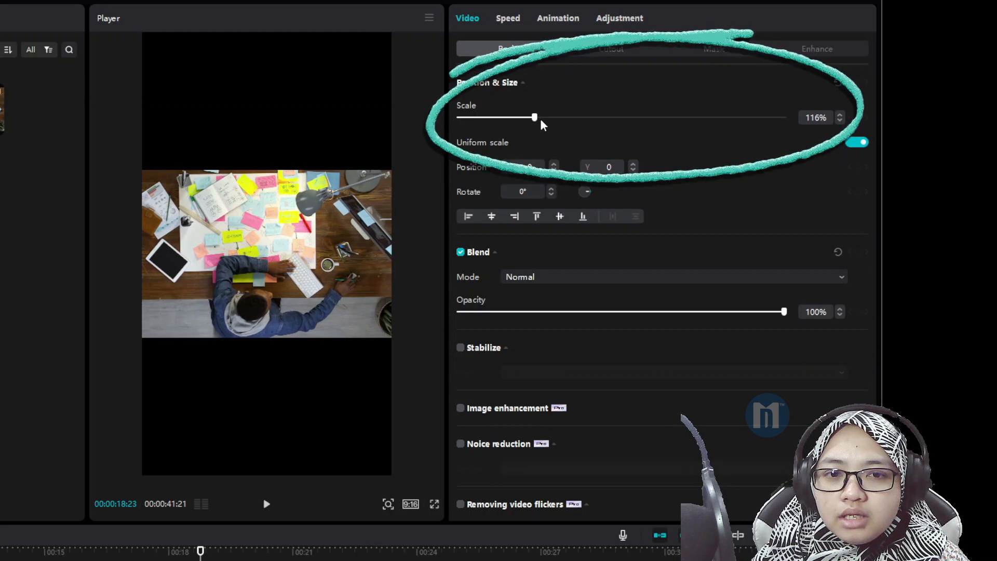
{"action": "left_click_drag", "start_coordinate": [536, 118], "coordinate": [664, 118]}
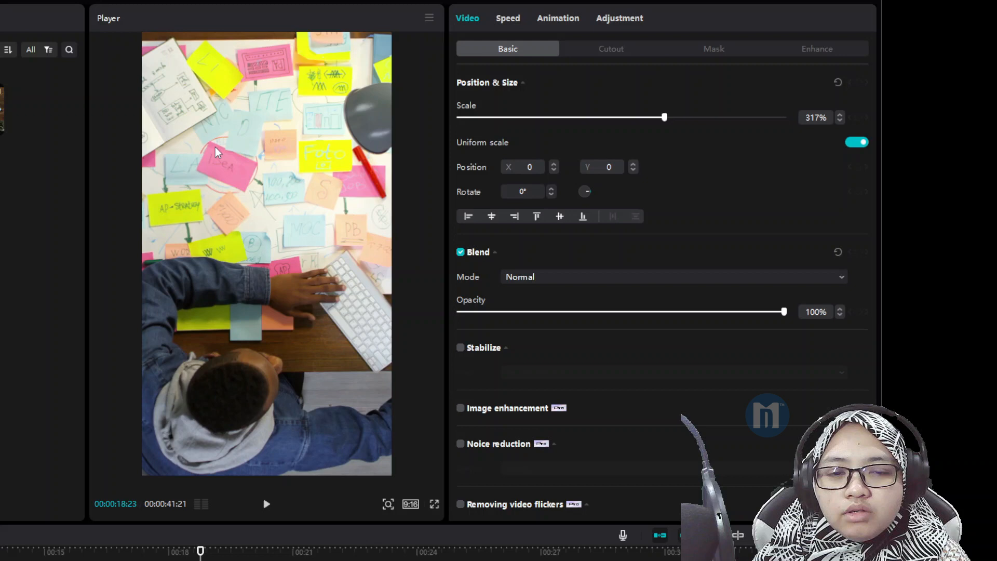
{"action": "left_click", "coordinate": [173, 552]}
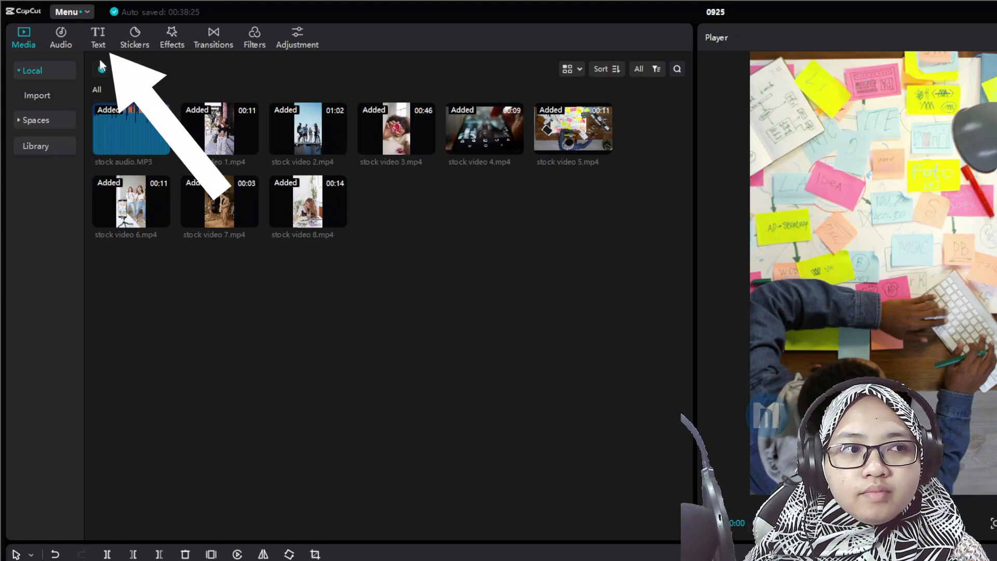
Generate auto captions in English from the speech in the project.
{"action": "left_click", "coordinate": [96, 39]}
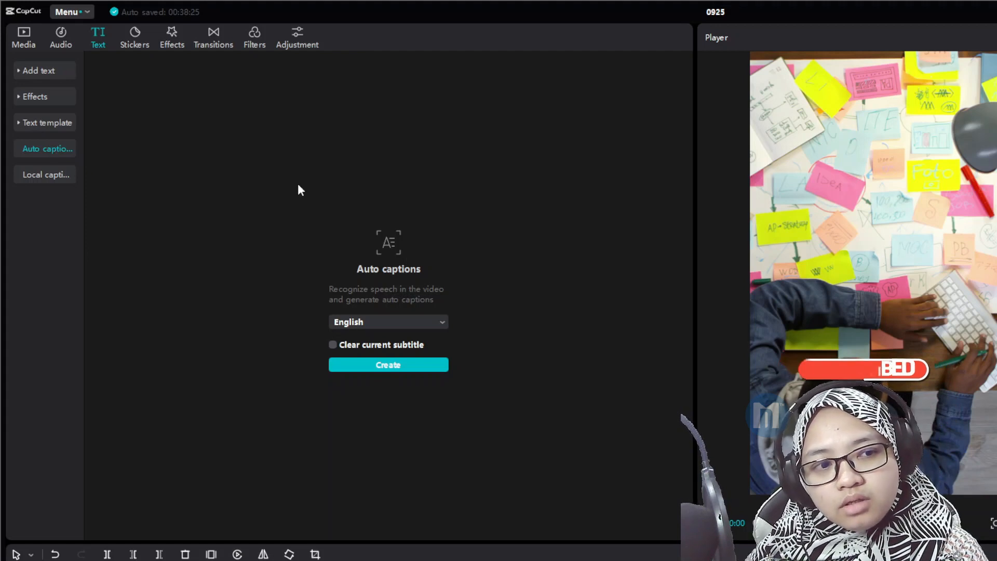
{"action": "left_click", "coordinate": [391, 328]}
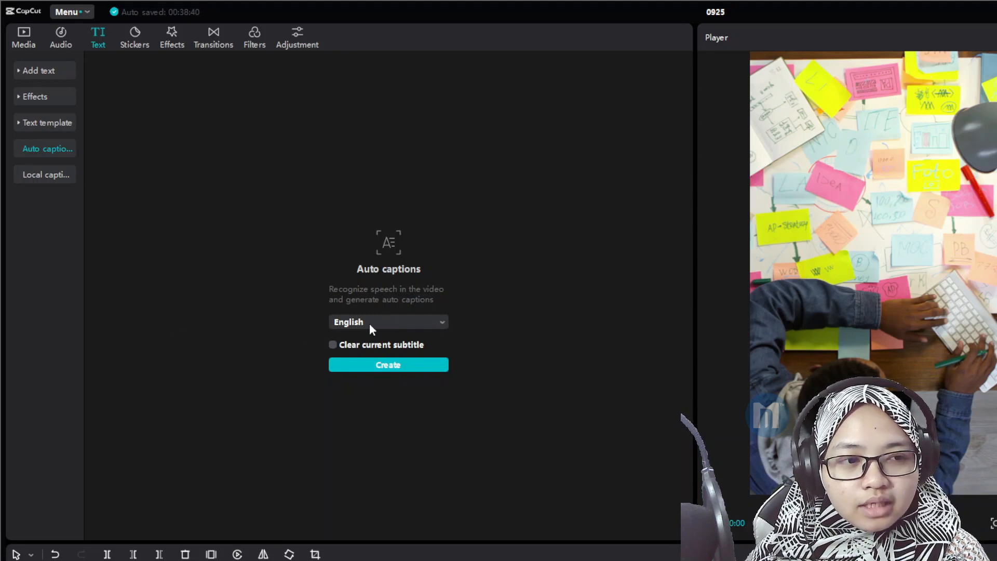
{"action": "left_click", "coordinate": [365, 365]}
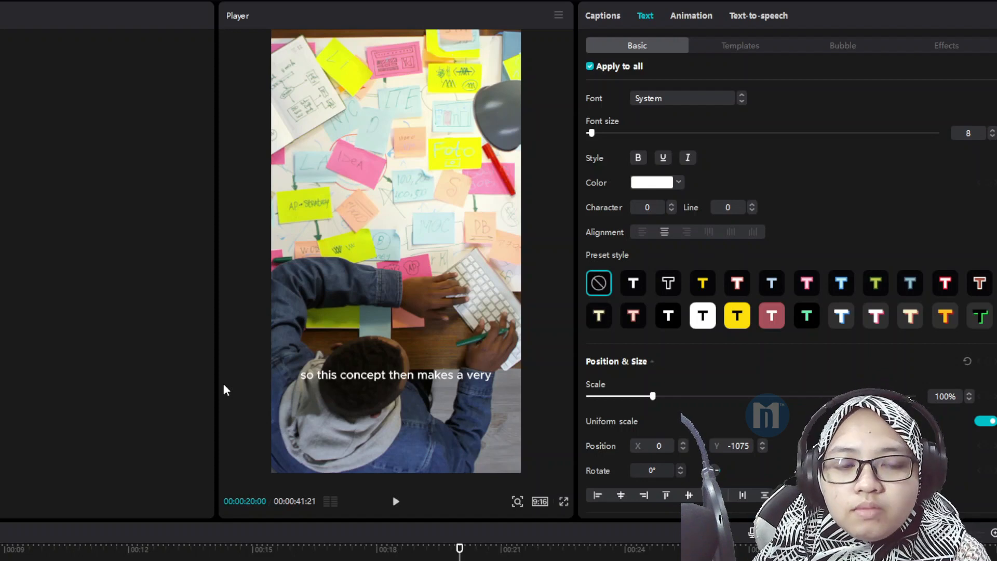
Select a caption in the preview and examine the caption list and the text, animation, tracking and text-to-speech options.
{"action": "left_click", "coordinate": [331, 395]}
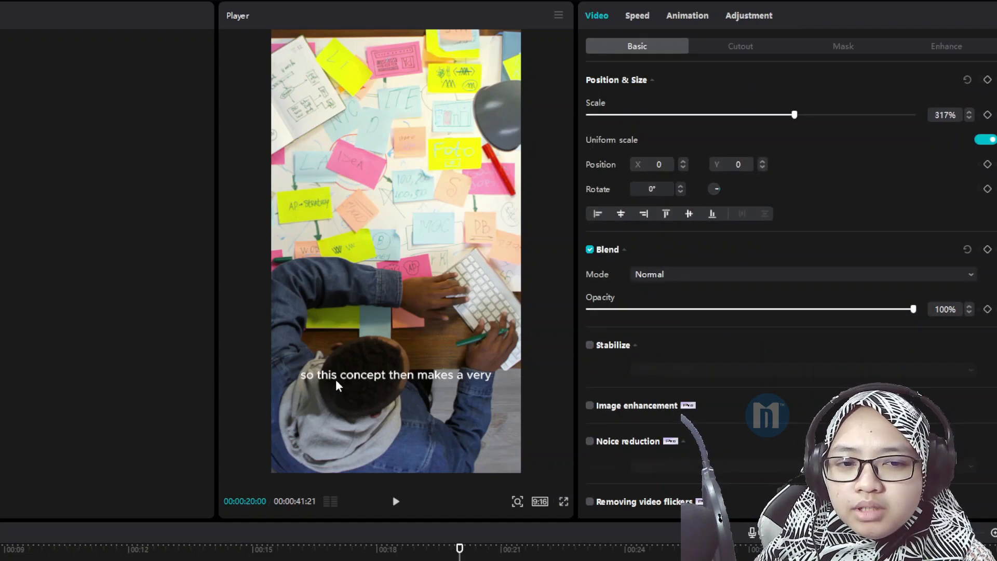
{"action": "left_click", "coordinate": [336, 386]}
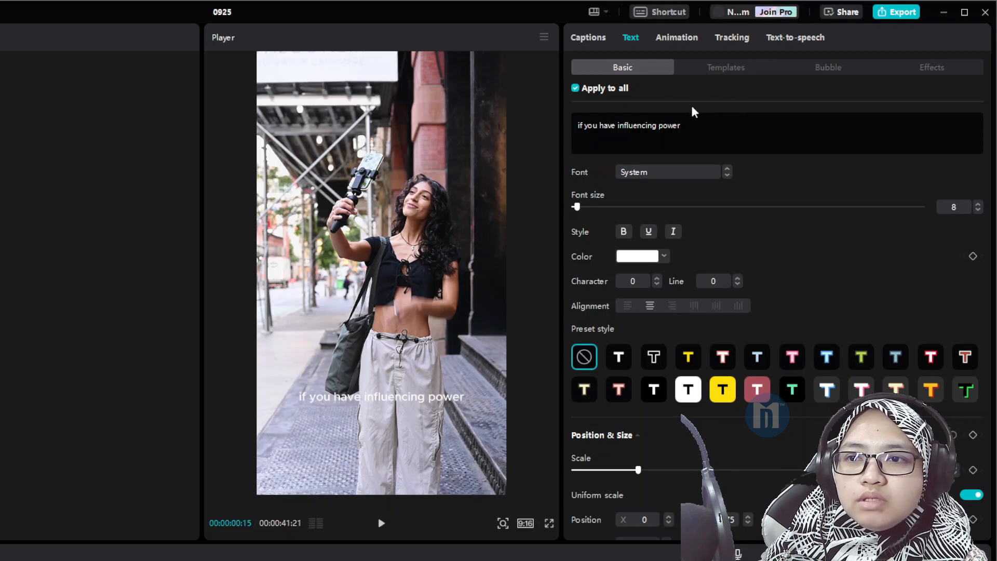
{"action": "left_click", "coordinate": [594, 43]}
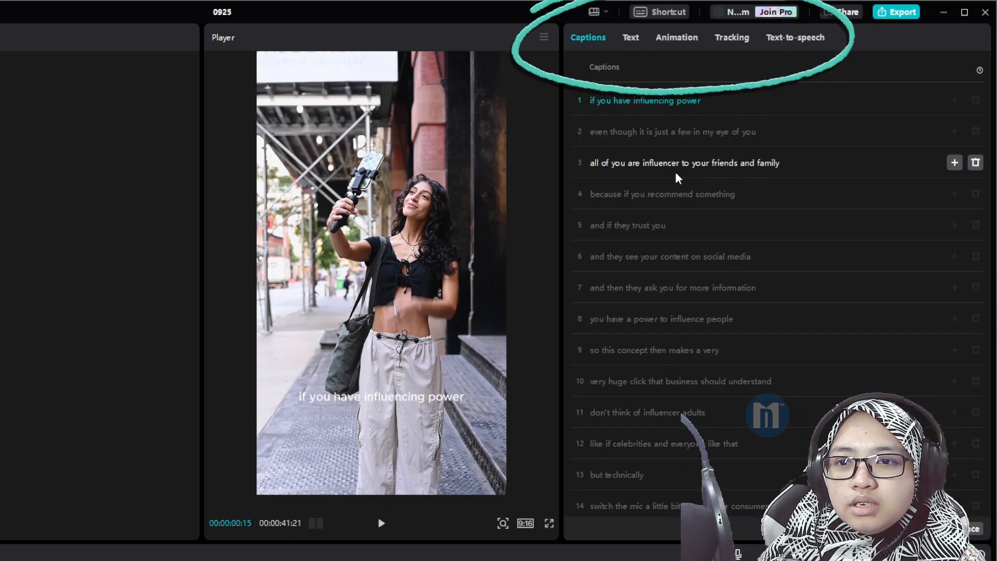
{"action": "scroll", "coordinate": [679, 190], "scroll_direction": "down", "scroll_amount": 3}
{"action": "scroll", "coordinate": [684, 346], "scroll_direction": "up", "scroll_amount": 3}
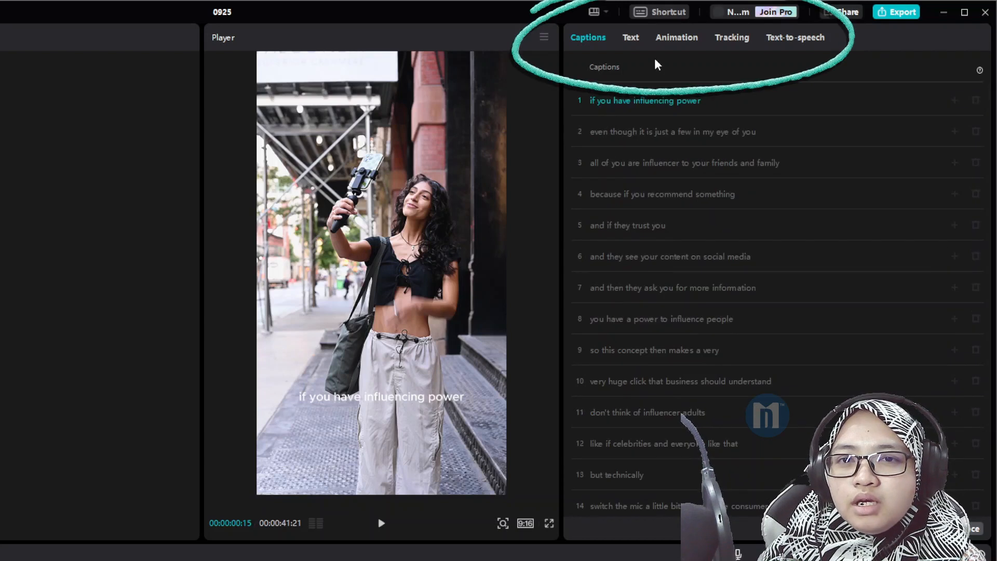
{"action": "left_click", "coordinate": [633, 39]}
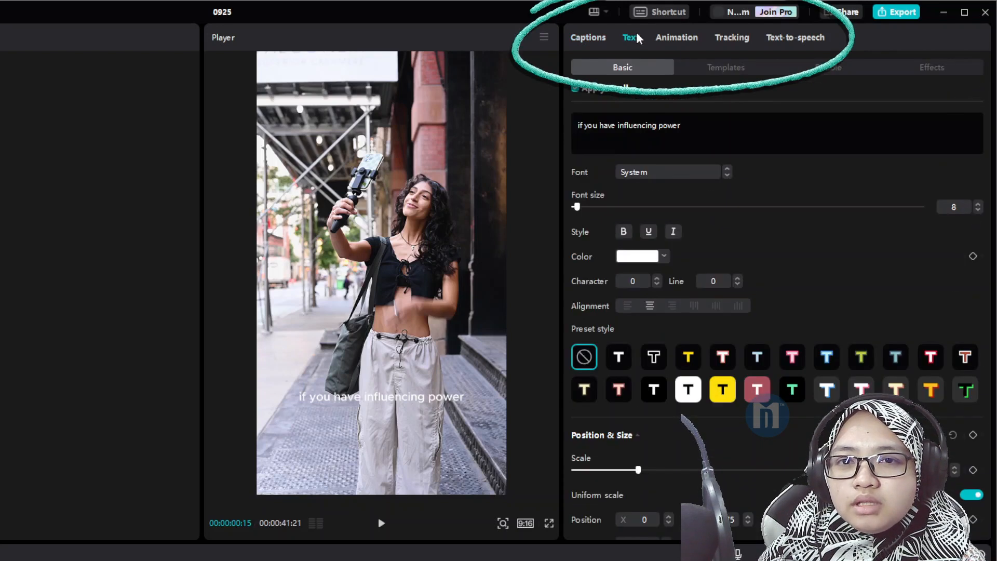
{"action": "left_click", "coordinate": [689, 46]}
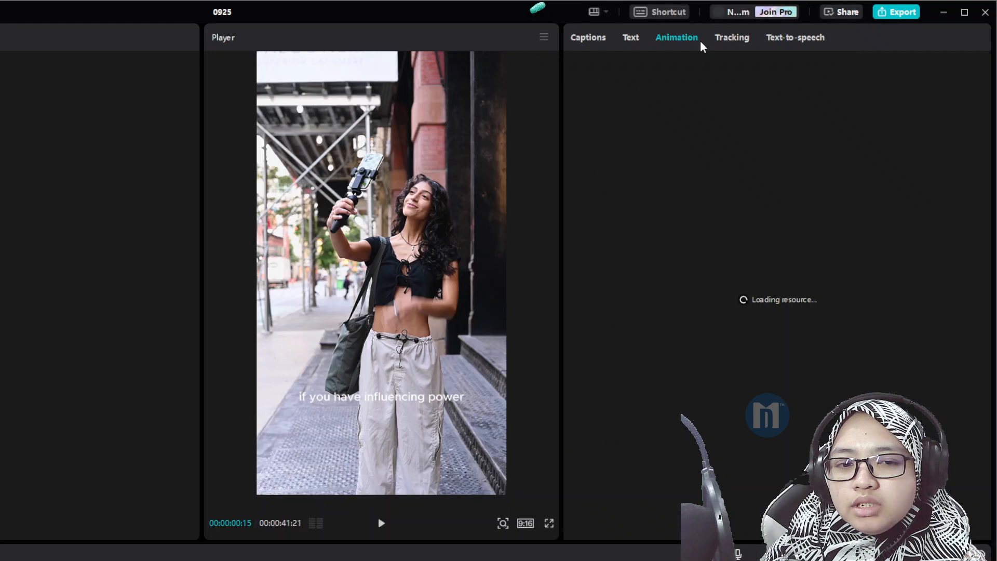
{"action": "left_click", "coordinate": [745, 43]}
{"action": "left_click", "coordinate": [794, 41]}
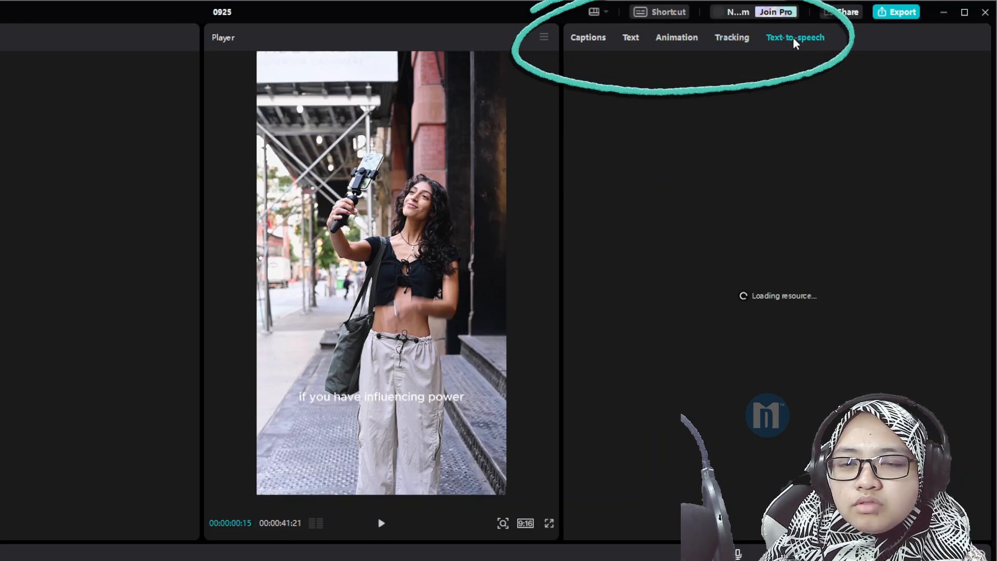
Capitalise the first word of the opening caption so it reads "If you have influencing power".
{"action": "left_click", "coordinate": [632, 41]}
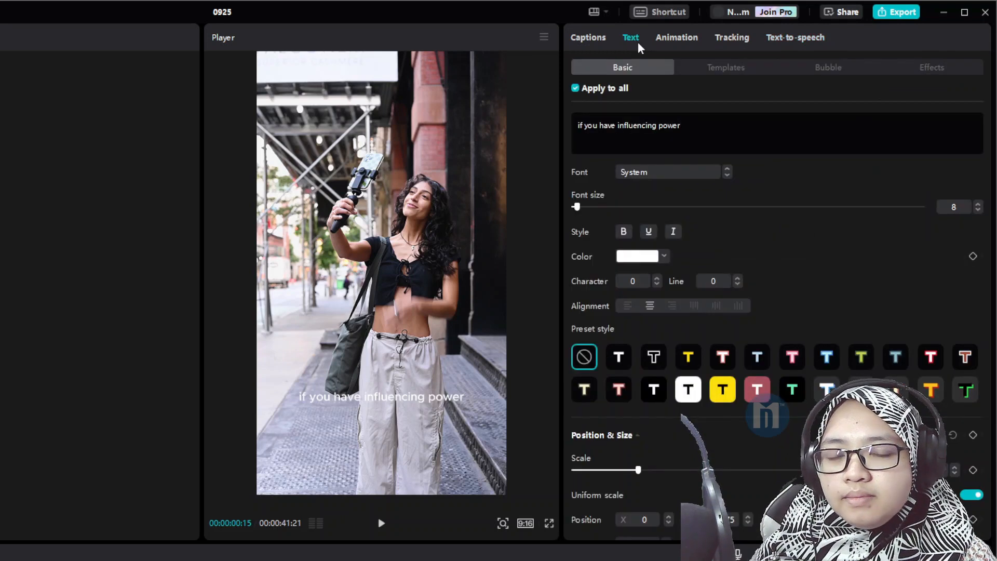
{"action": "left_click", "coordinate": [611, 132]}
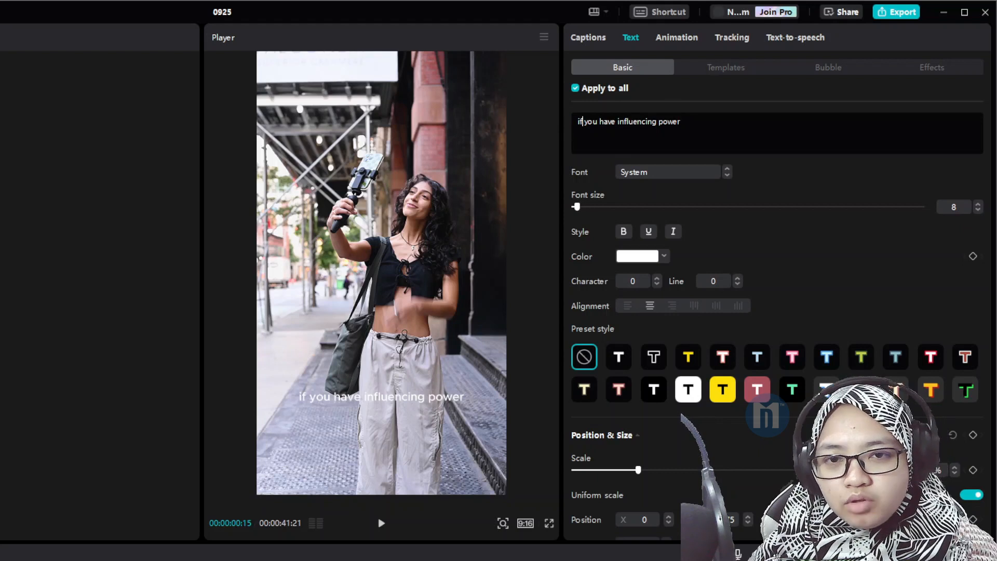
{"action": "key", "text": "BackSpace"}
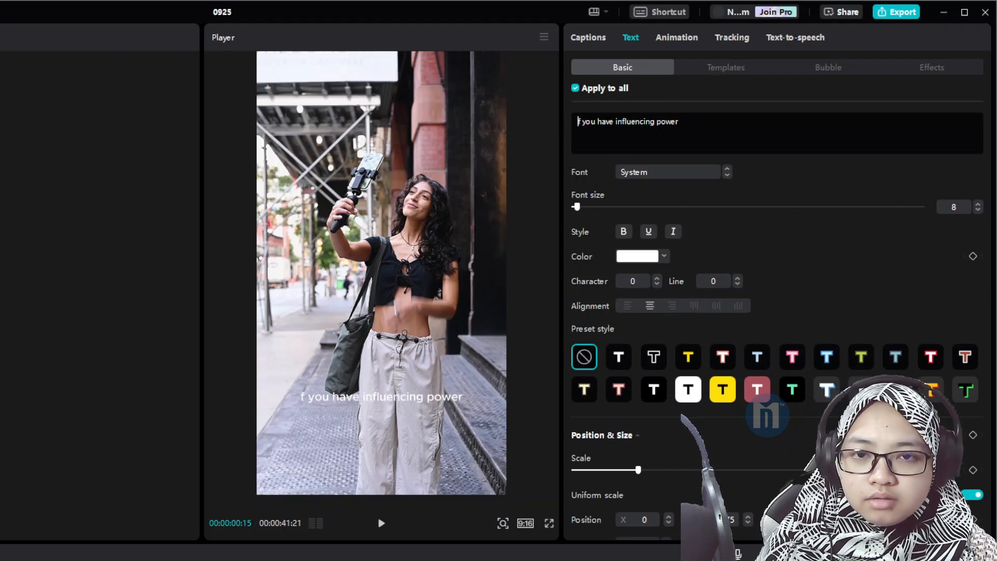
{"action": "type", "text": "I"}
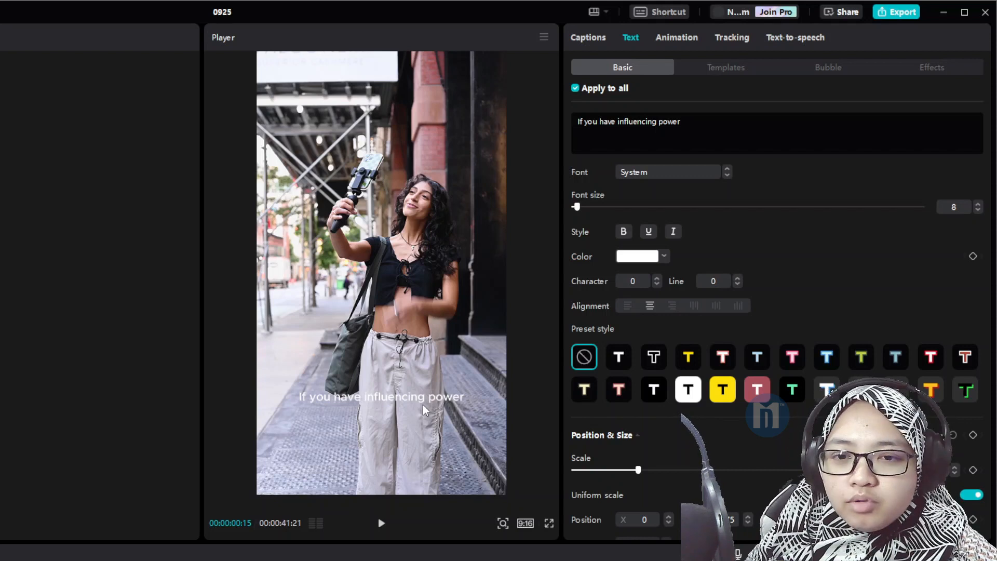
Set the font size of all captions to 12.
{"action": "left_click", "coordinate": [945, 207]}
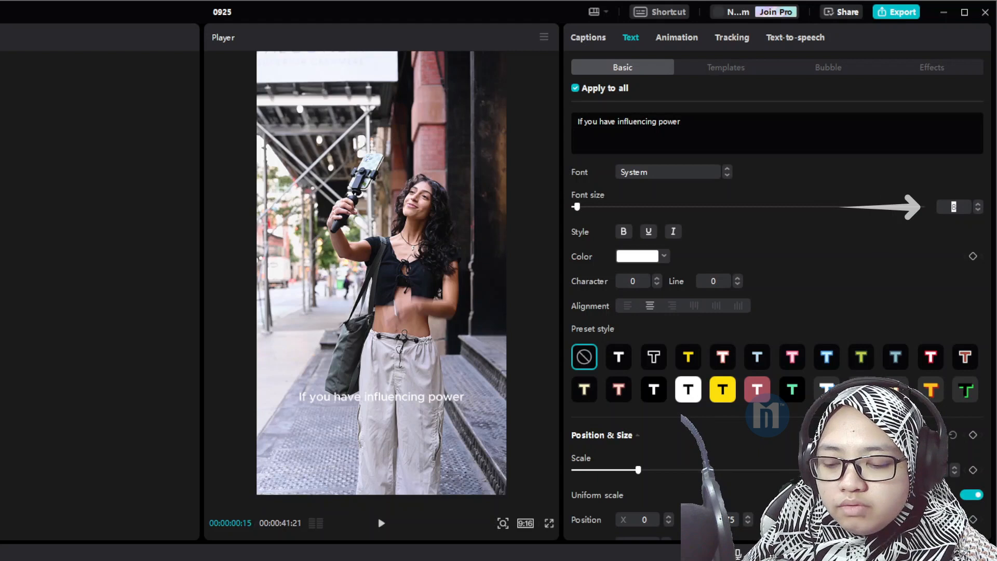
{"action": "type", "text": "12"}
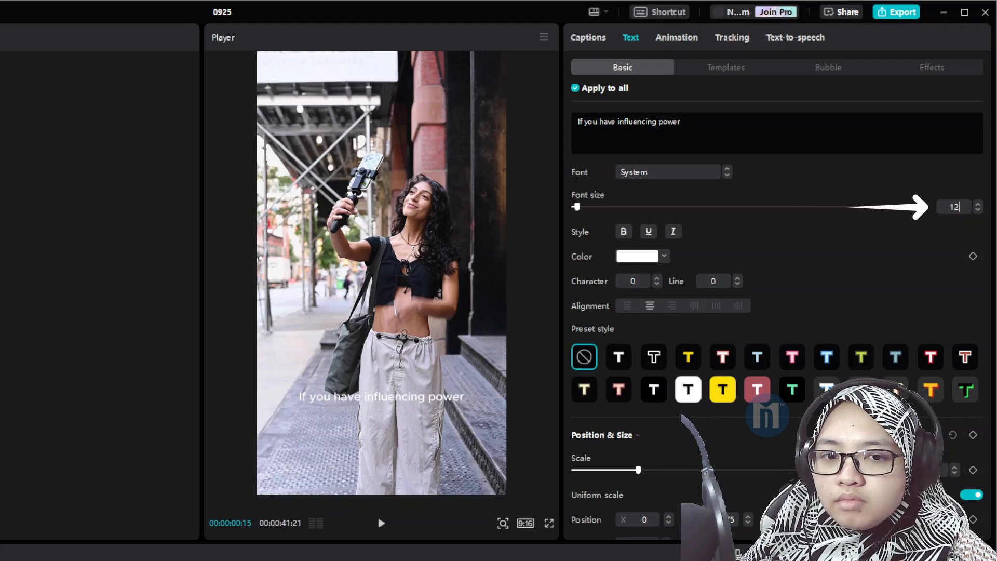
{"action": "key", "text": "Return"}
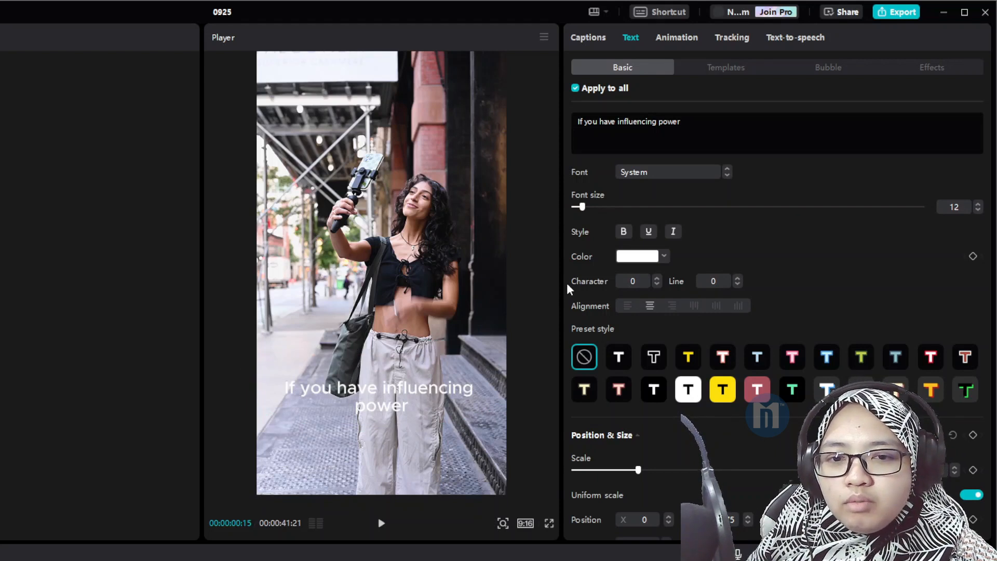
Apply the preset style with black text and a white outline to the captions.
{"action": "scroll", "coordinate": [626, 322], "scroll_direction": "down", "scroll_amount": 3}
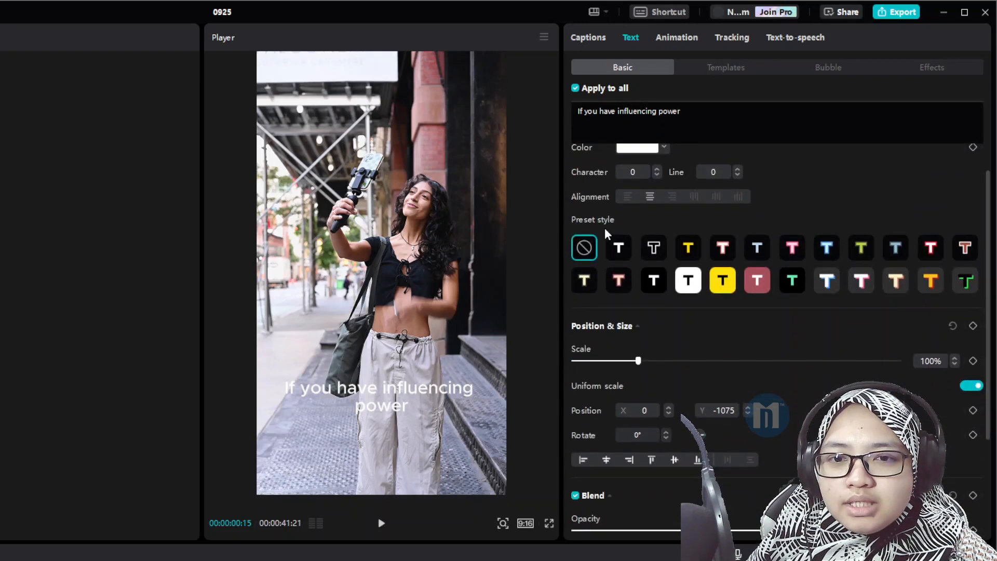
{"action": "scroll", "coordinate": [635, 243], "scroll_direction": "down", "scroll_amount": 3}
{"action": "scroll", "coordinate": [636, 246], "scroll_direction": "up", "scroll_amount": 3}
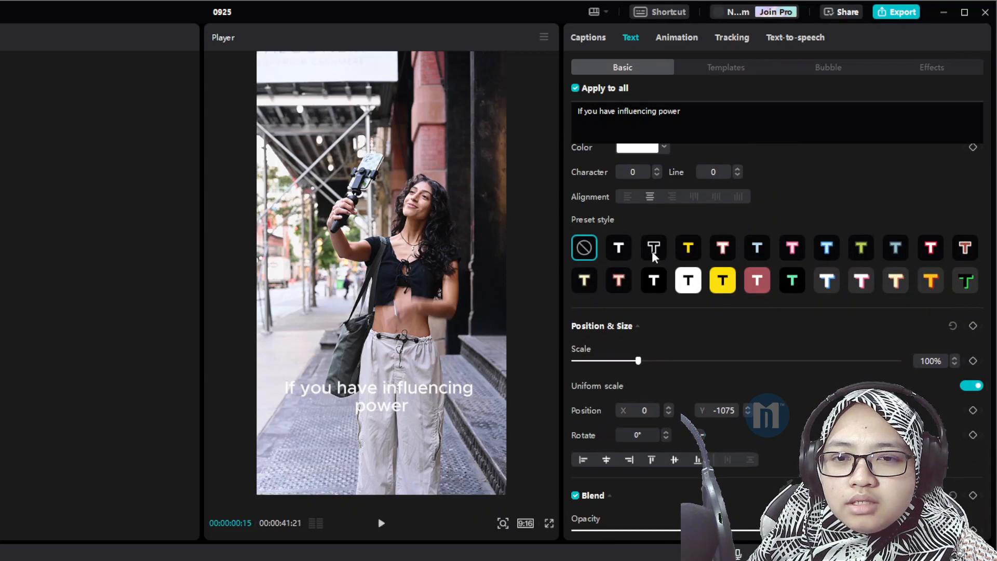
{"action": "left_click", "coordinate": [652, 250]}
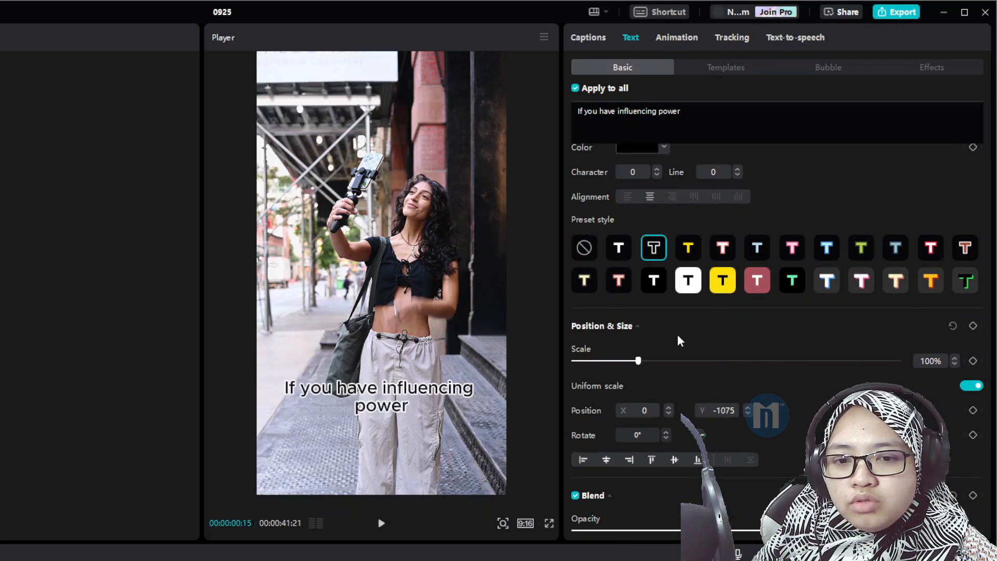
Set the white stroke thickness of all captions to 100.
{"action": "scroll", "coordinate": [679, 334], "scroll_direction": "down", "scroll_amount": 3}
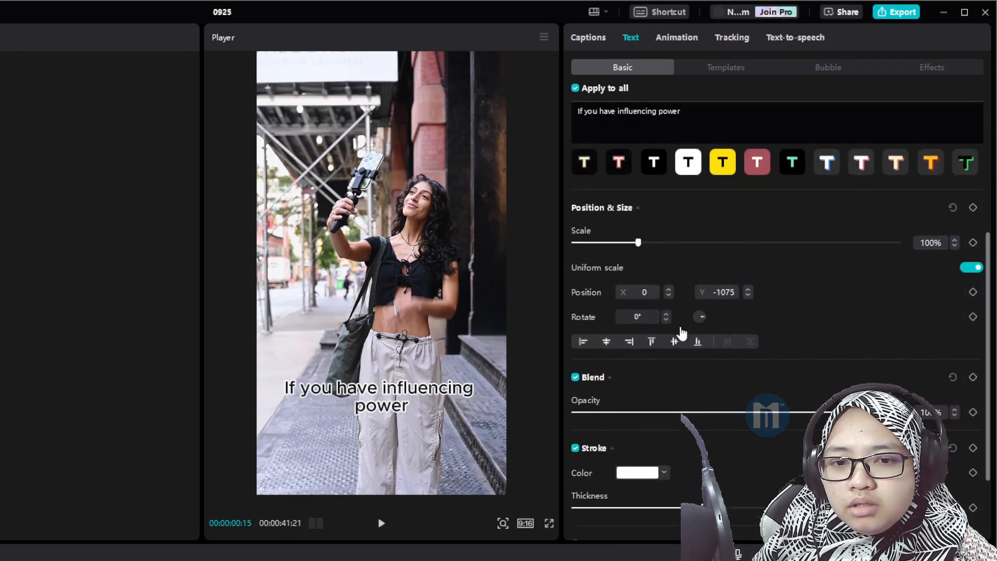
{"action": "scroll", "coordinate": [682, 332], "scroll_direction": "down", "scroll_amount": 3}
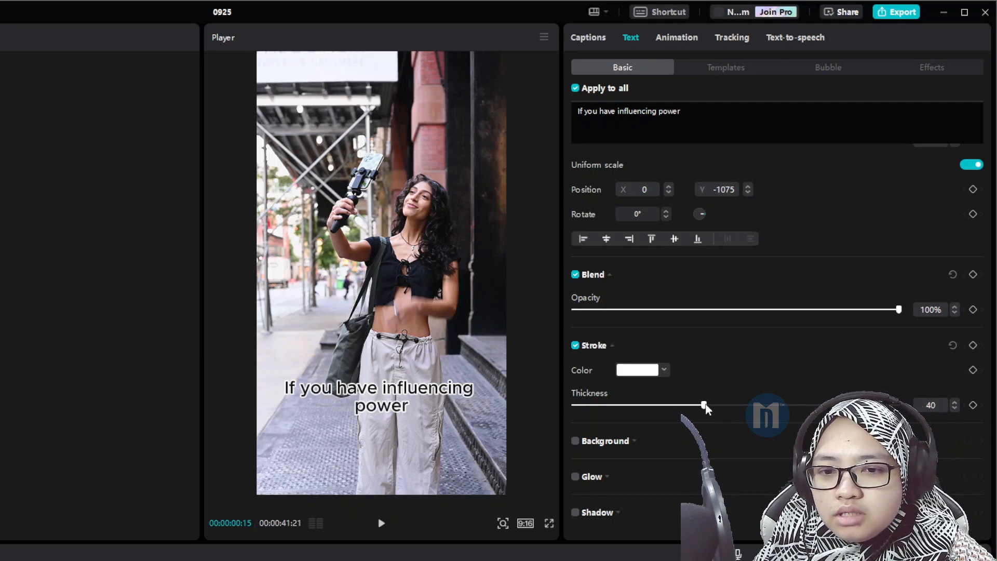
{"action": "left_click_drag", "start_coordinate": [704, 405], "coordinate": [992, 407]}
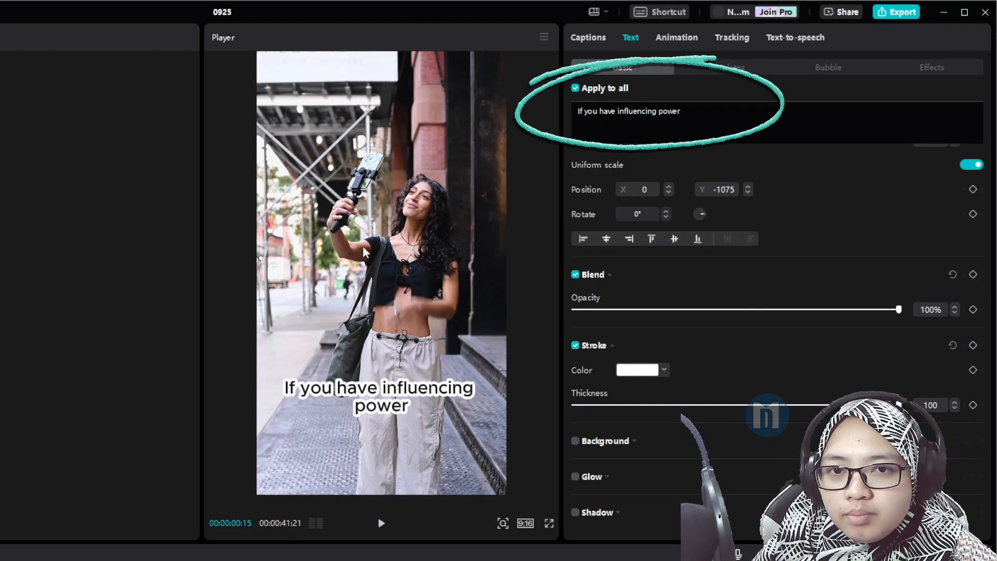
Break the opening caption into two lines, "If you have" and "influencing power".
{"action": "scroll", "coordinate": [639, 292], "scroll_direction": "up", "scroll_amount": 1}
{"action": "scroll", "coordinate": [638, 292], "scroll_direction": "up", "scroll_amount": 5}
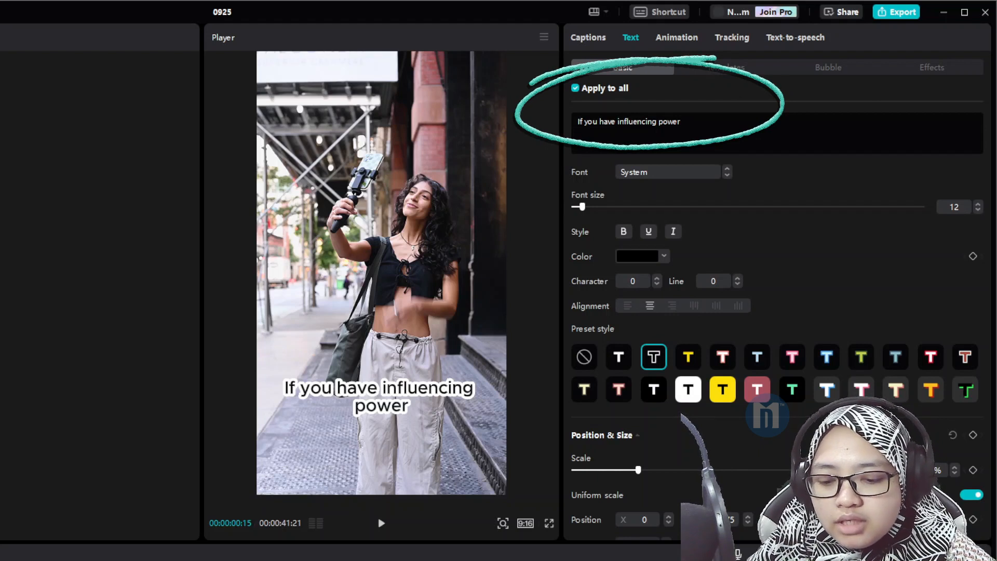
{"action": "key", "text": "Return"}
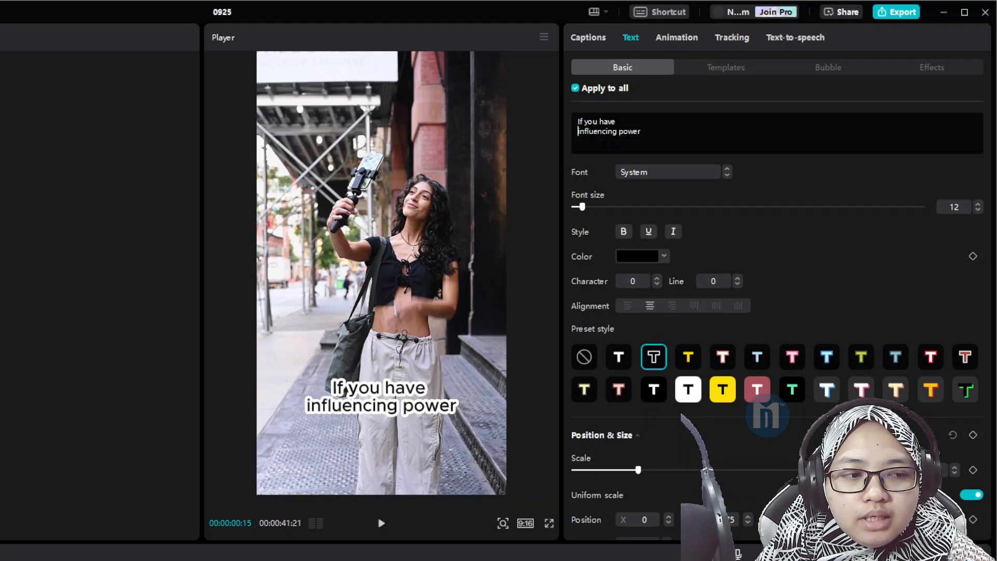
Play on to the caption "all of you are influencer to your friends and family" and add a period directly after "influencer", without a following space.
{"action": "key", "text": "space"}
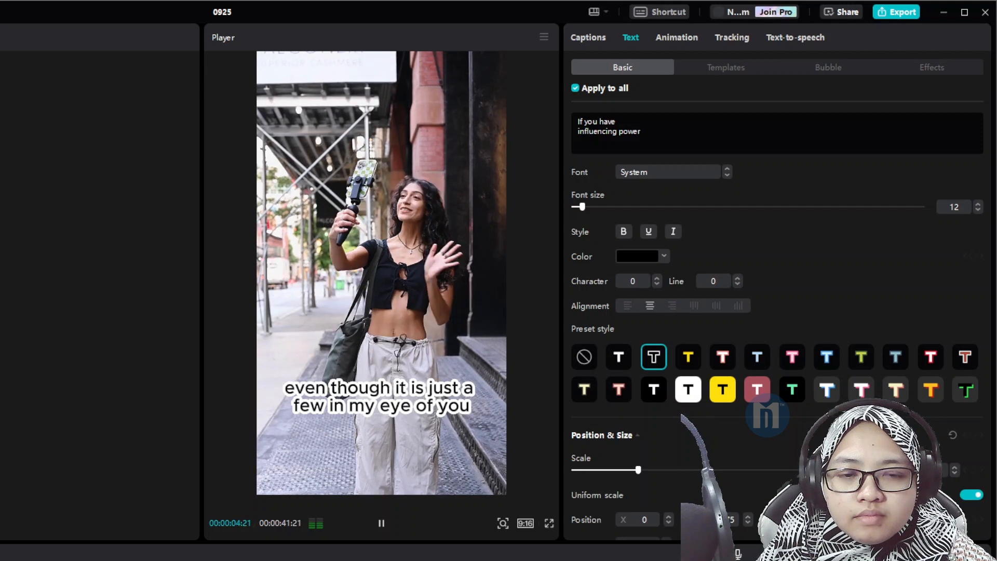
{"action": "key", "text": "space"}
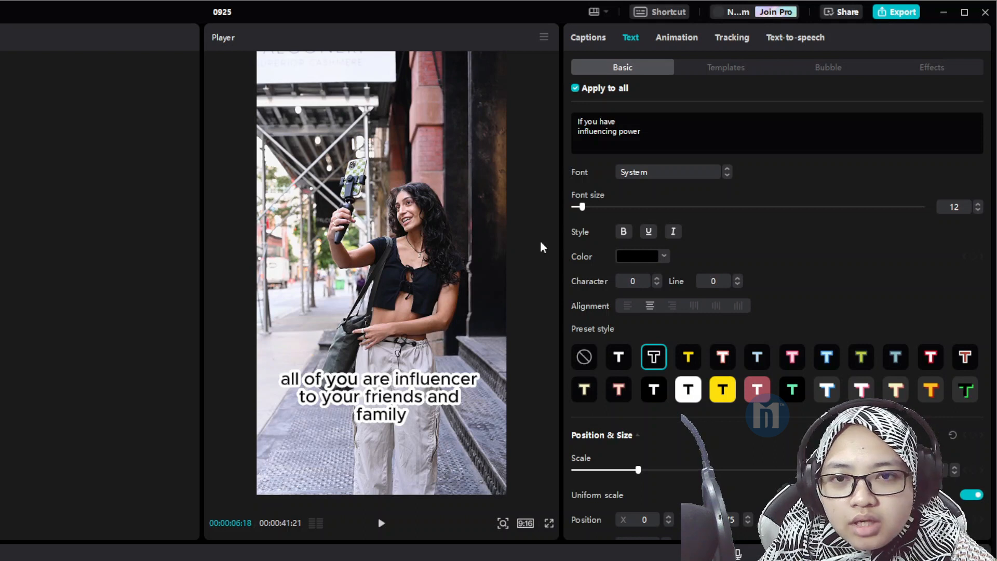
{"action": "left_click", "coordinate": [424, 415]}
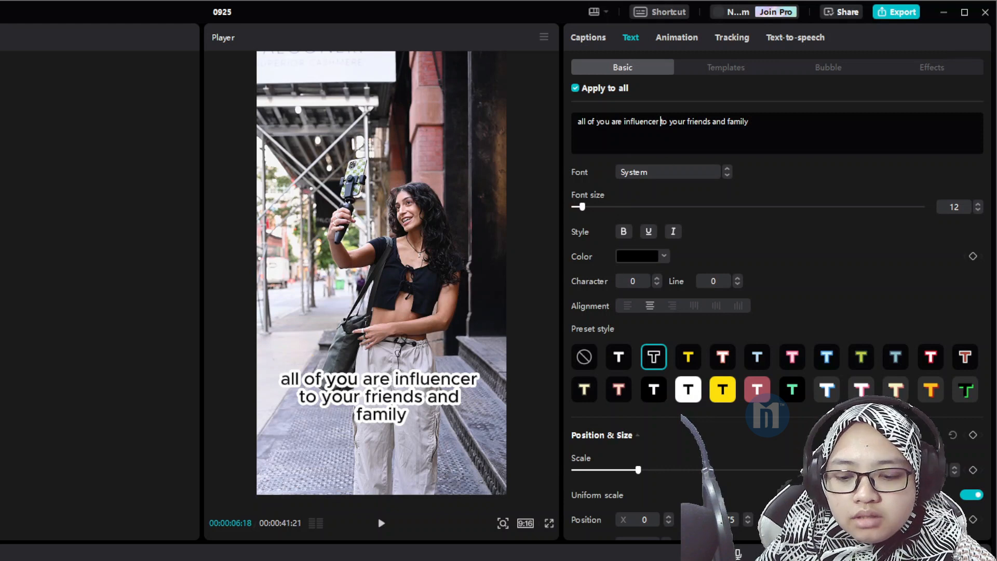
{"action": "key", "text": "BackSpace"}
{"action": "type", "text": "."}
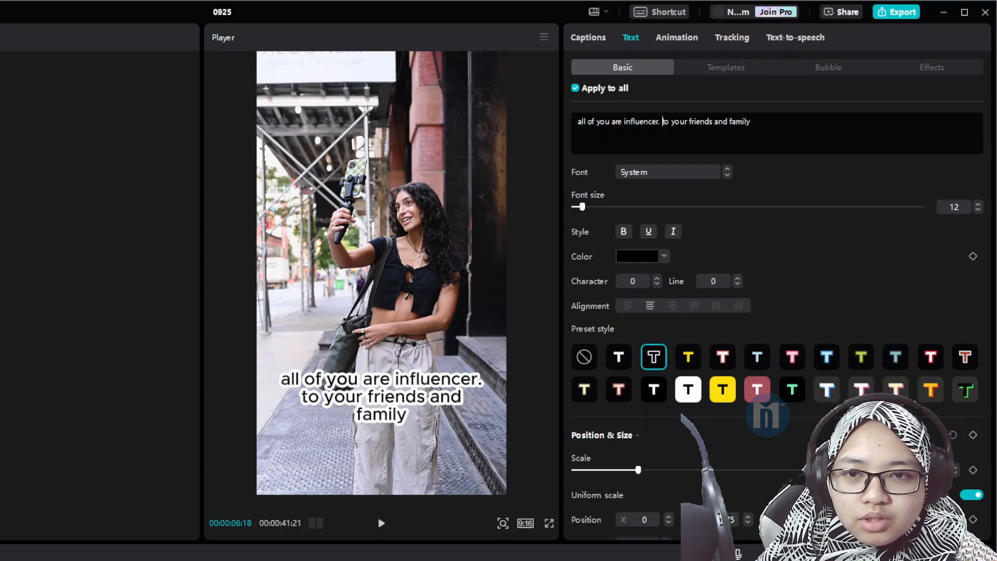
{"action": "key", "text": "BackSpace"}
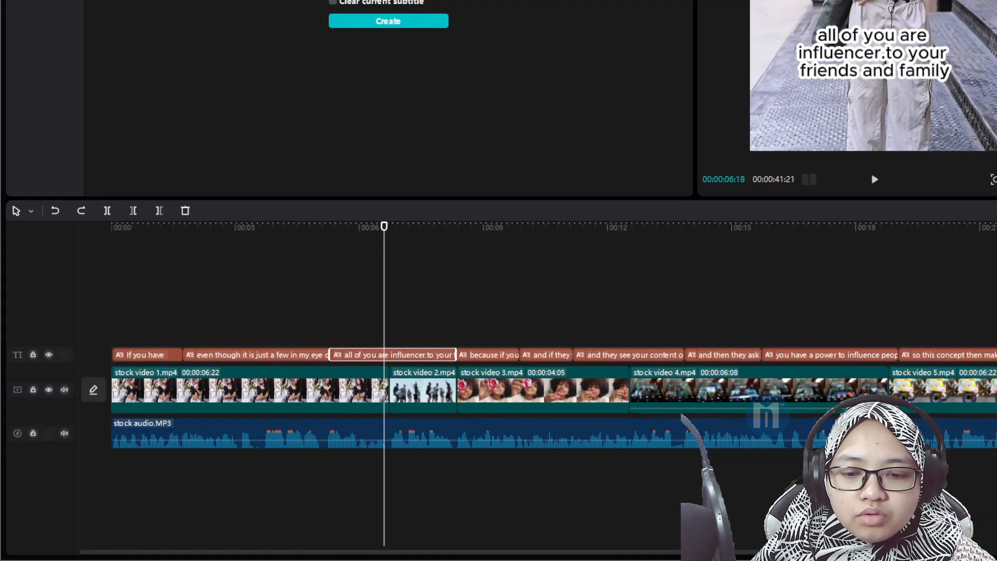
Split the "all of you are influencer.to your friends and family" caption at 00:00:06:20, where the sentence ends.
{"action": "left_click", "coordinate": [337, 238]}
{"action": "key", "text": "space"}
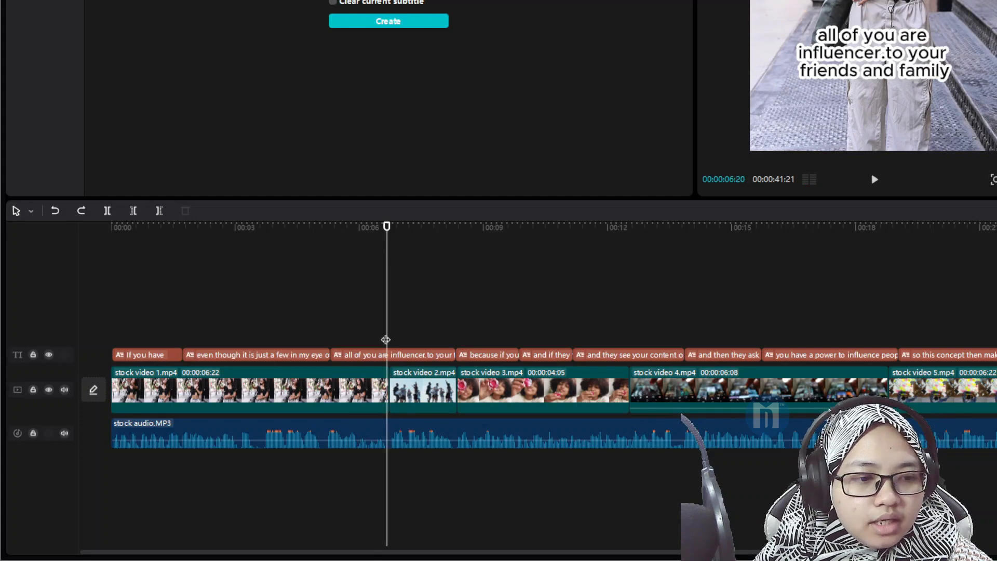
{"action": "left_click", "coordinate": [401, 357]}
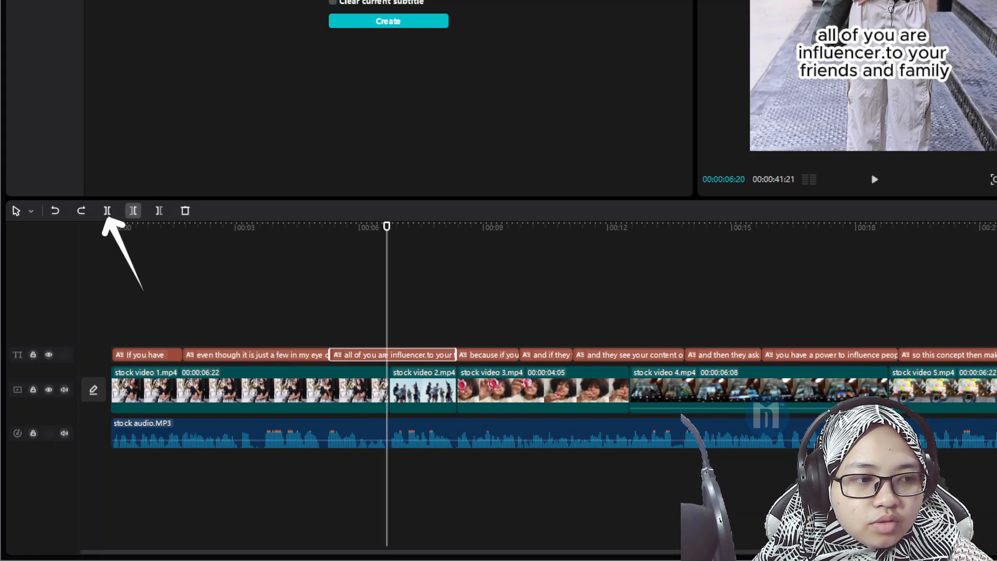
{"action": "left_click", "coordinate": [107, 211]}
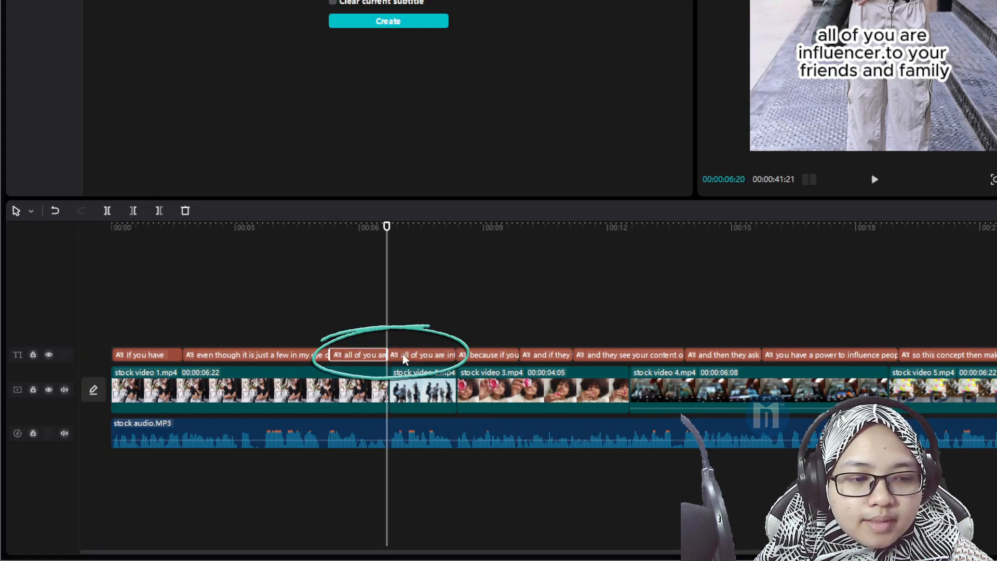
Delete "to your friends and family" from the first half of the split caption, leaving "all of you are influencer.".
{"action": "left_click", "coordinate": [362, 356]}
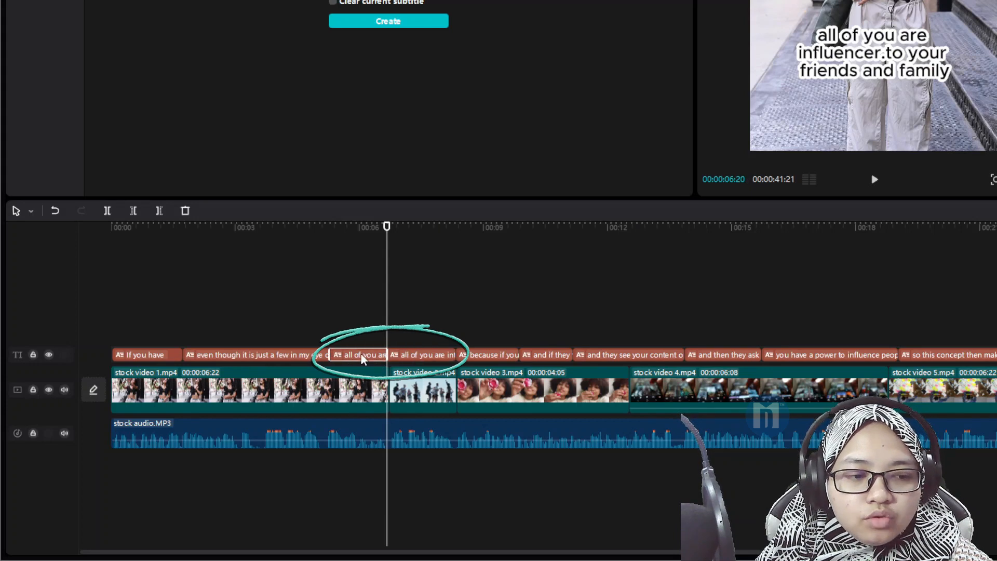
{"action": "left_click", "coordinate": [374, 229]}
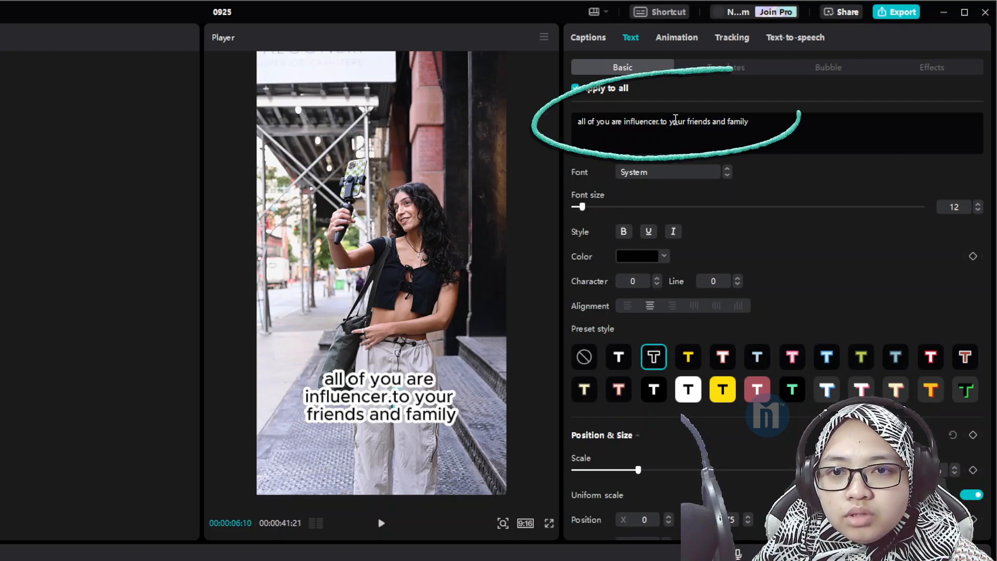
{"action": "left_click_drag", "start_coordinate": [661, 121], "coordinate": [783, 120]}
{"action": "key", "text": "BackSpace"}
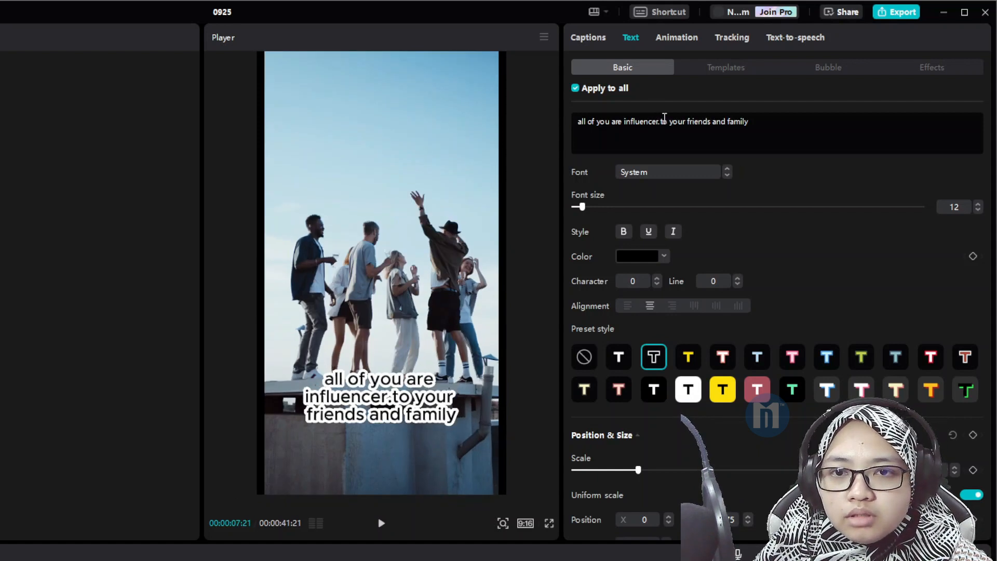
Reword the second half of the split caption to "To your friends and family" and break the line before "and family".
{"action": "left_click_drag", "start_coordinate": [664, 121], "coordinate": [492, 119]}
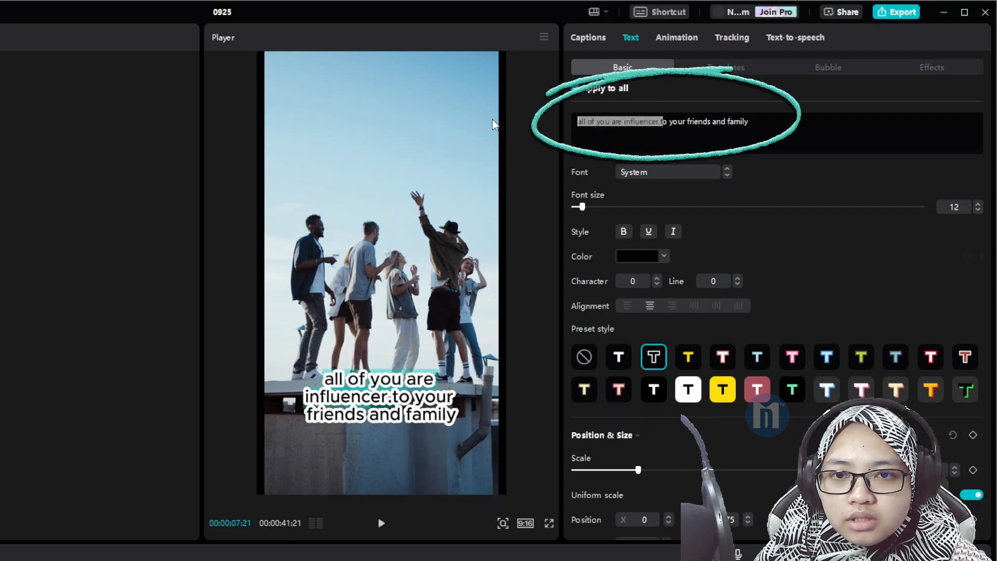
{"action": "type", "text": "T"}
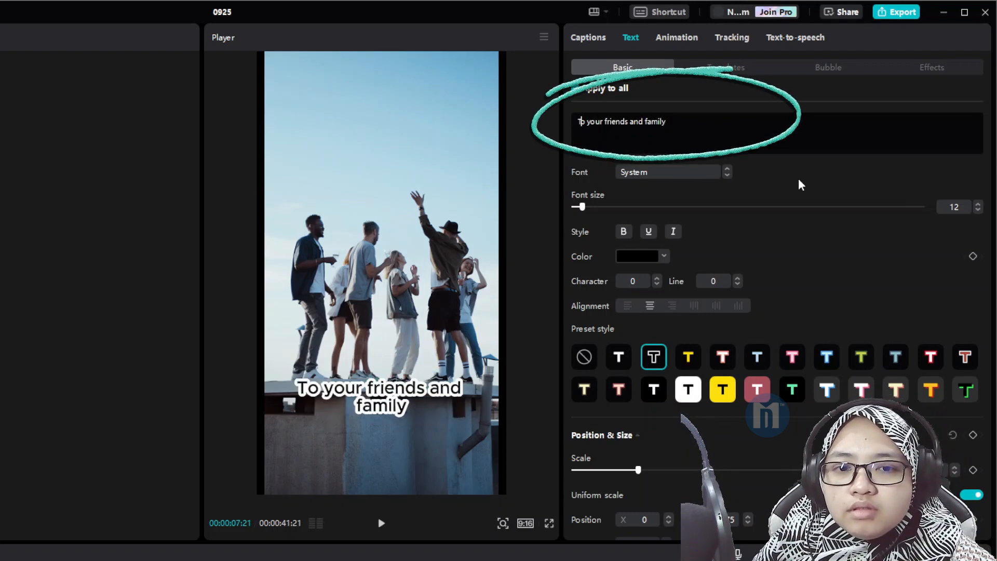
{"action": "left_click", "coordinate": [680, 139]}
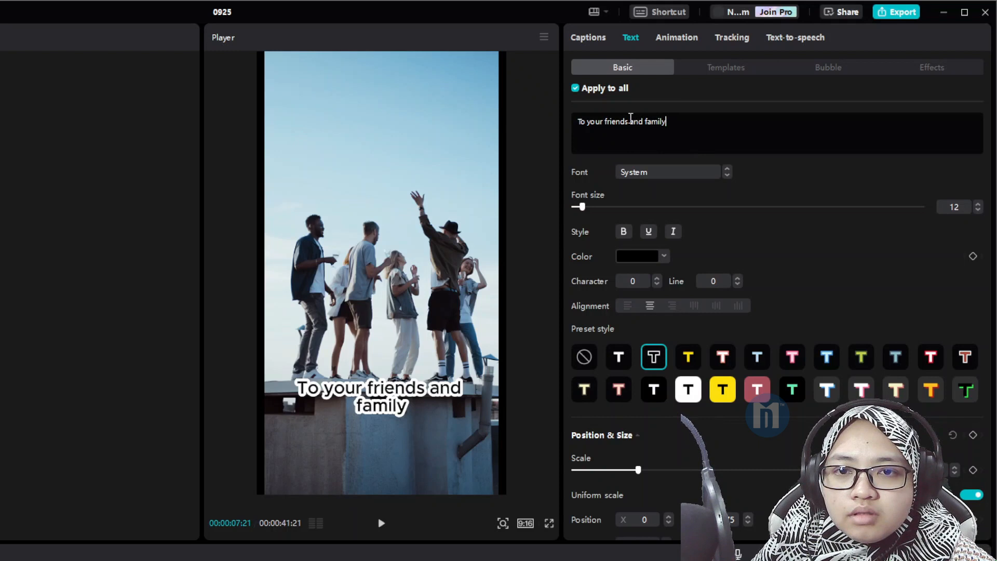
{"action": "left_click", "coordinate": [631, 121]}
{"action": "key", "text": "Return"}
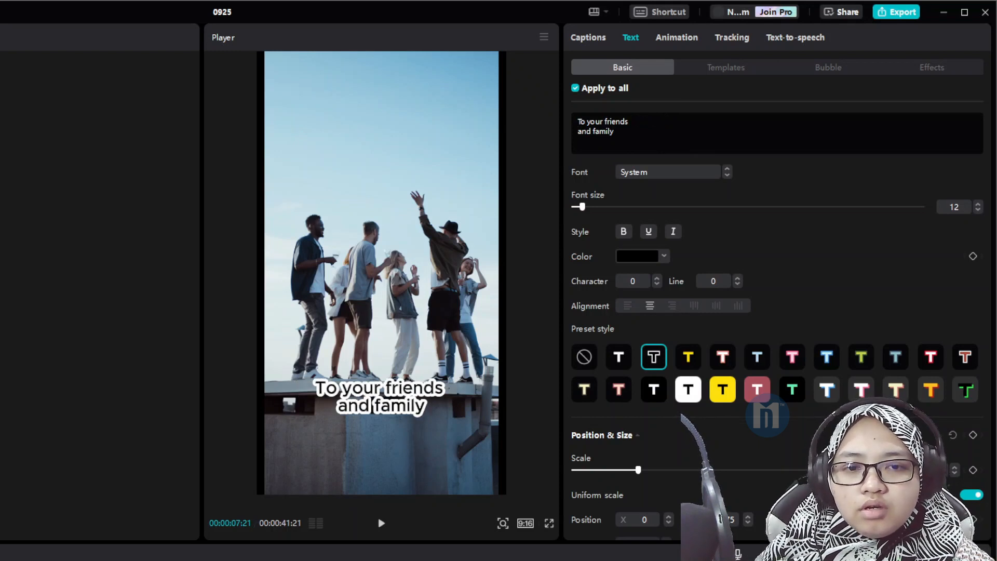
Separate "even though it is just a few in my eye of you" into two captions, the second reading "in my eye of you".
{"action": "key", "text": "Home"}
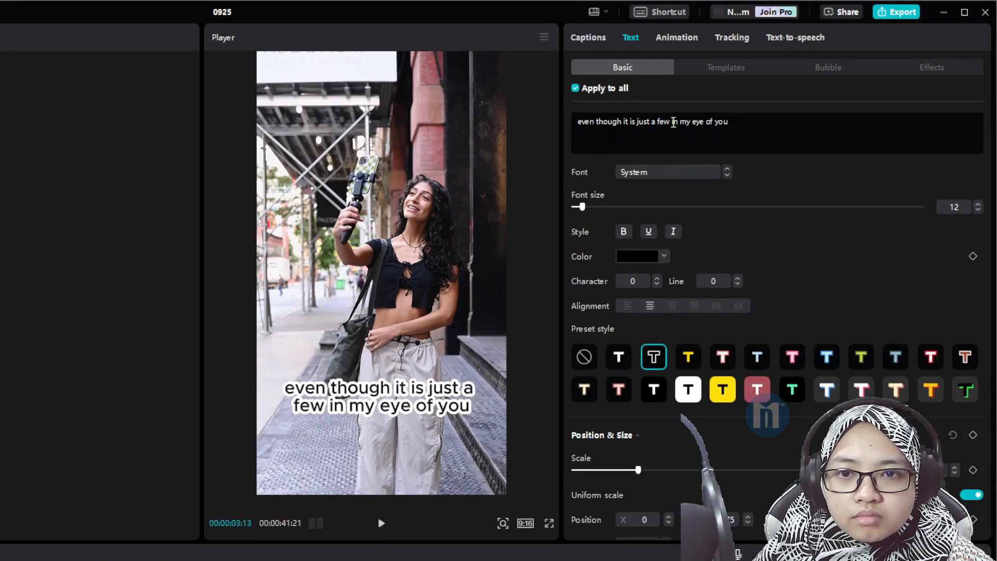
{"action": "key", "text": "shift+End"}
{"action": "key", "text": "BackSpace"}
{"action": "key", "text": "Return"}
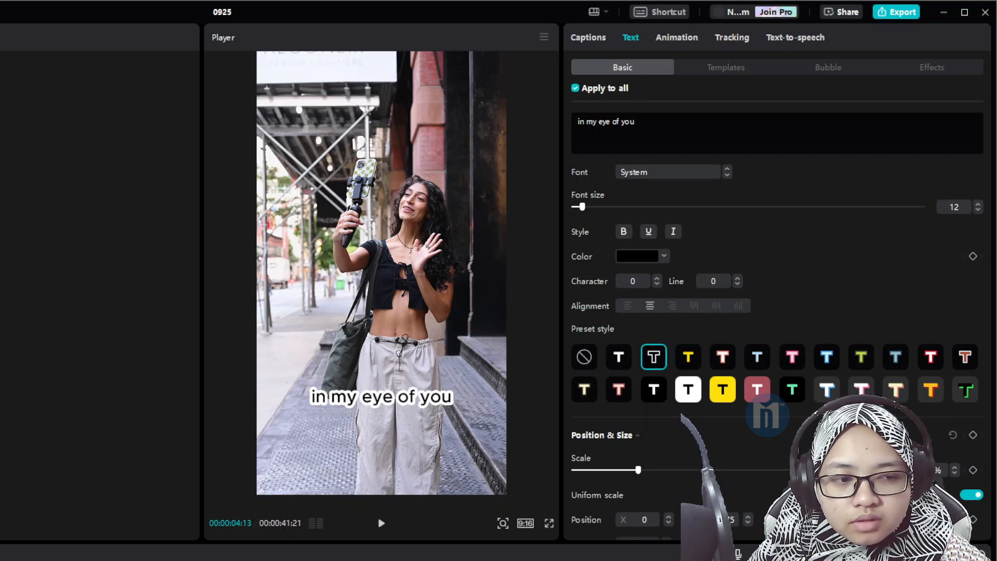
Correct the caption "in my eye of you" to "in my eye of view" and play the video from the start to check the captions.
{"action": "key", "text": "space"}
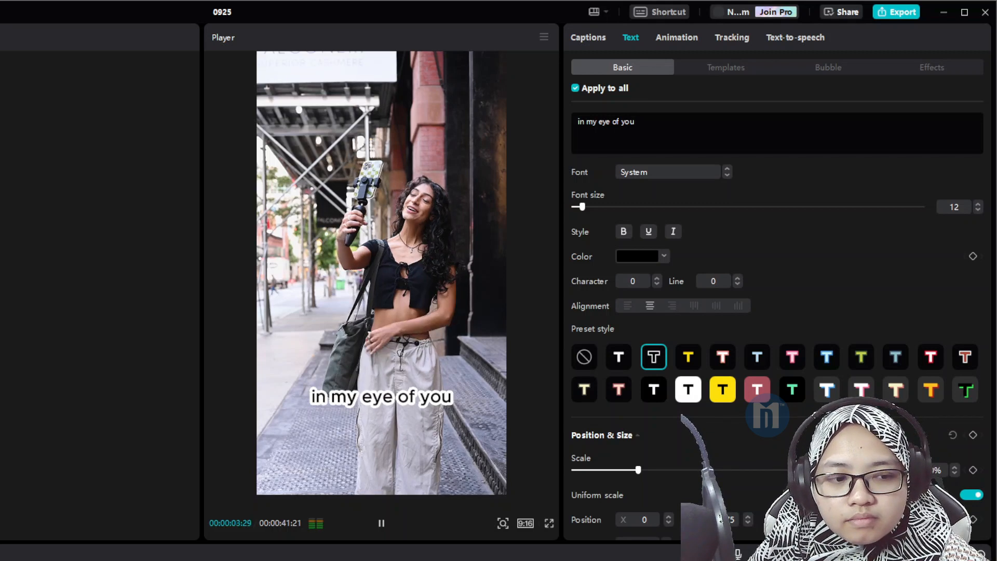
{"action": "key", "text": "space"}
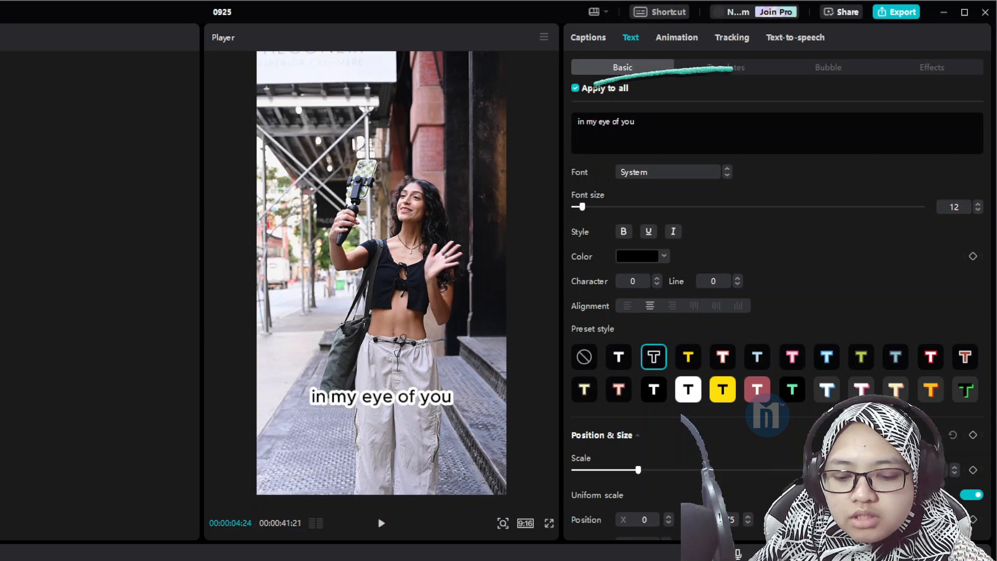
{"action": "key", "text": "BackSpace"}
{"action": "key", "text": "BackSpace"}
{"action": "key", "text": "BackSpace"}
{"action": "type", "text": "view"}
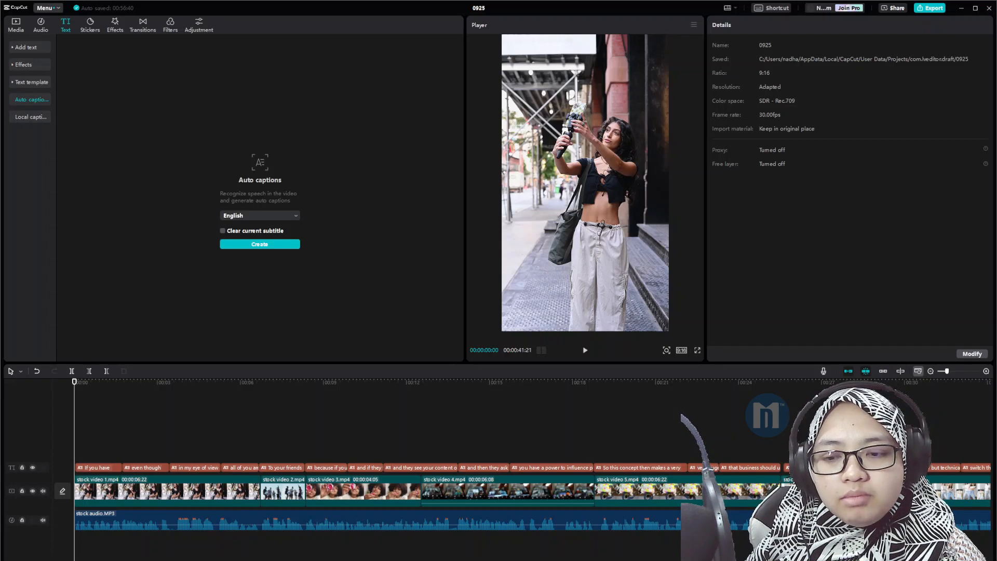
{"action": "left_click", "coordinate": [586, 351]}
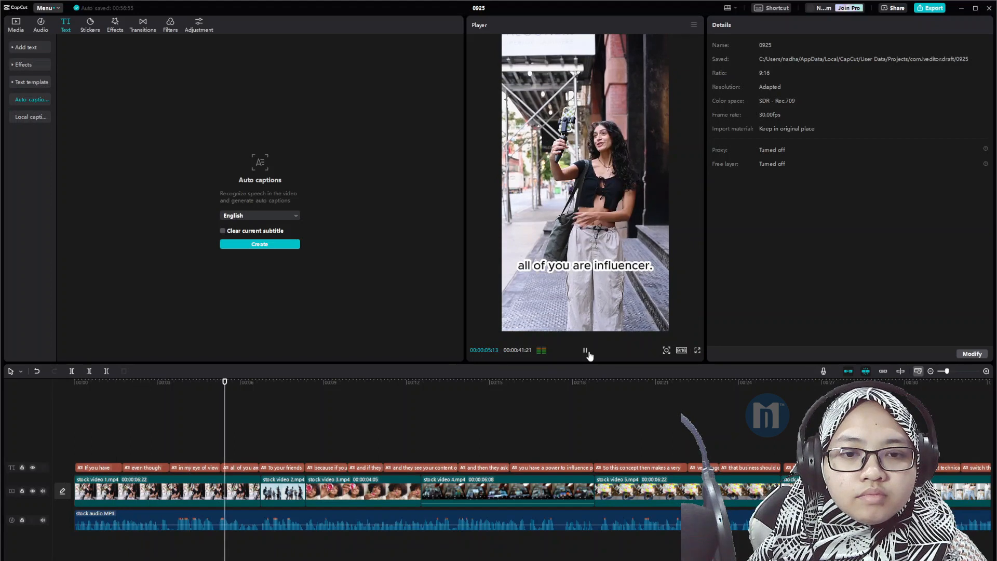
{"action": "left_click", "coordinate": [586, 352]}
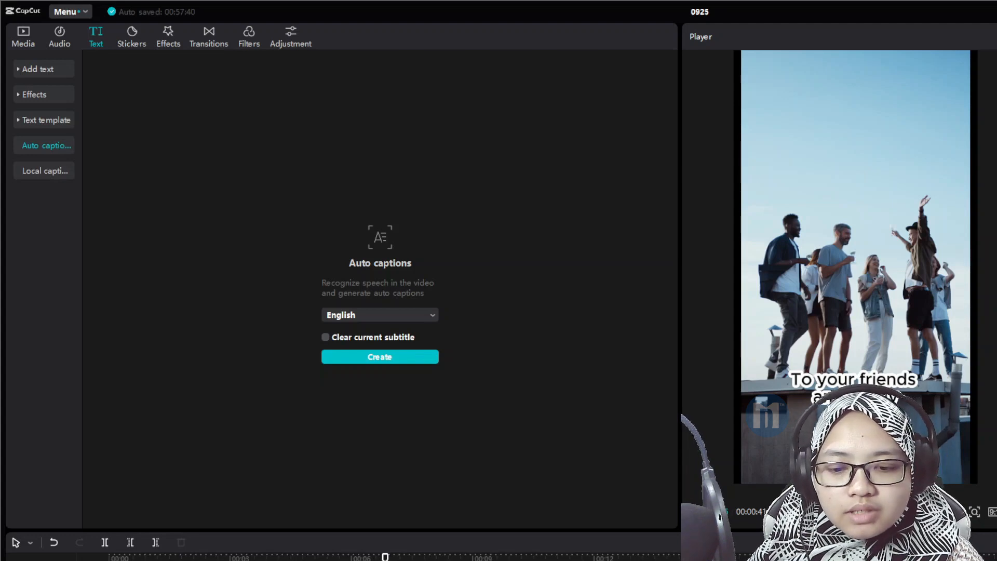
Add the smiling orange flower sticker to the rooftop group clip and place it in the sky above the people.
{"action": "left_click", "coordinate": [131, 41]}
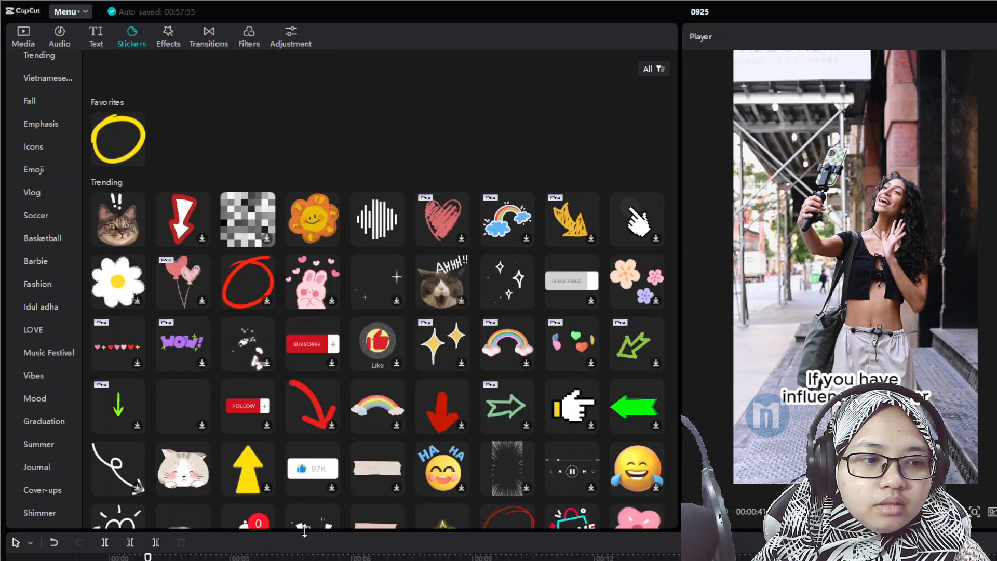
{"action": "left_click", "coordinate": [400, 543]}
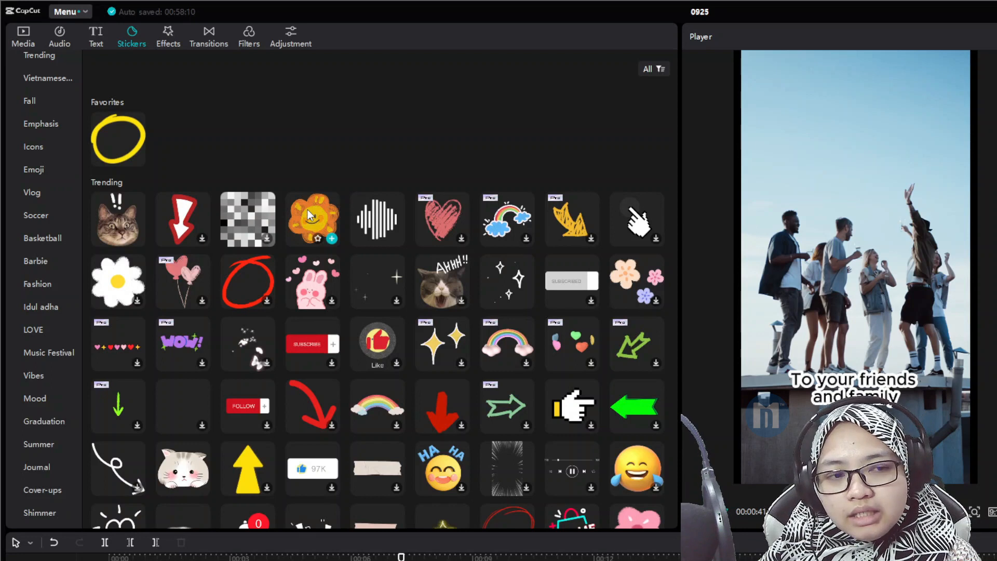
{"action": "left_click", "coordinate": [332, 239]}
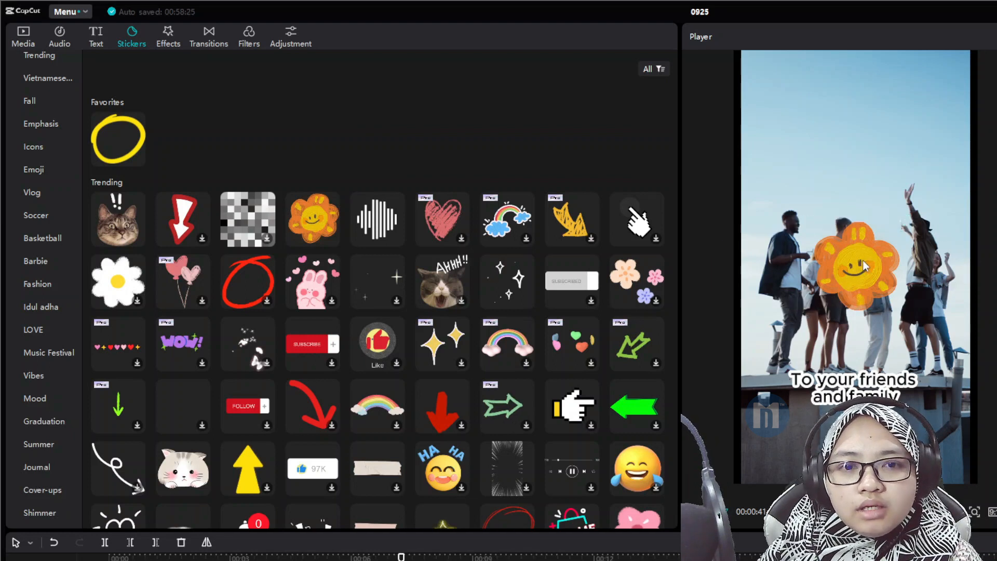
{"action": "left_click_drag", "start_coordinate": [865, 272], "coordinate": [862, 135]}
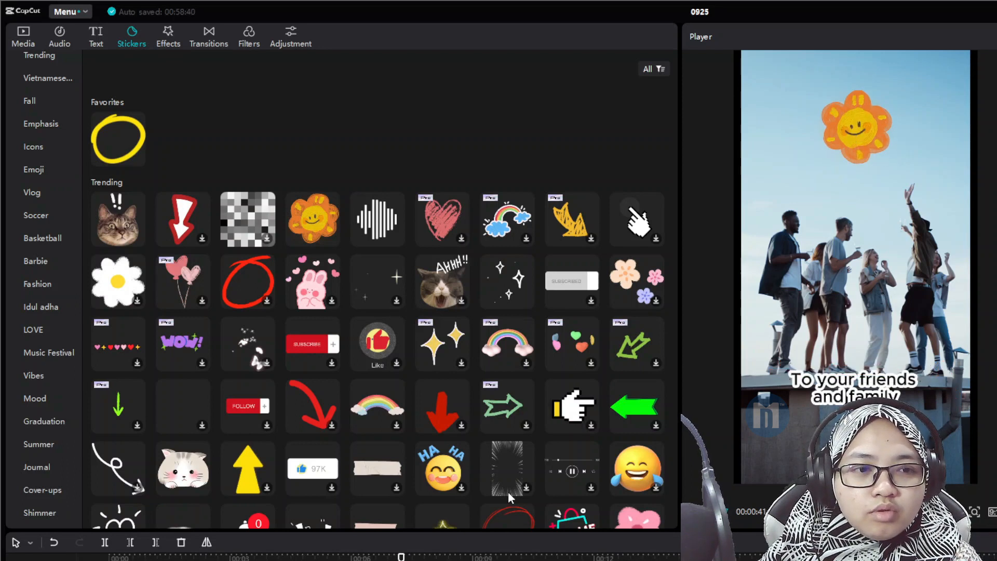
Add the white three-sparkle sticker near the start of the first clip and play that part to preview it.
{"action": "left_click", "coordinate": [161, 558]}
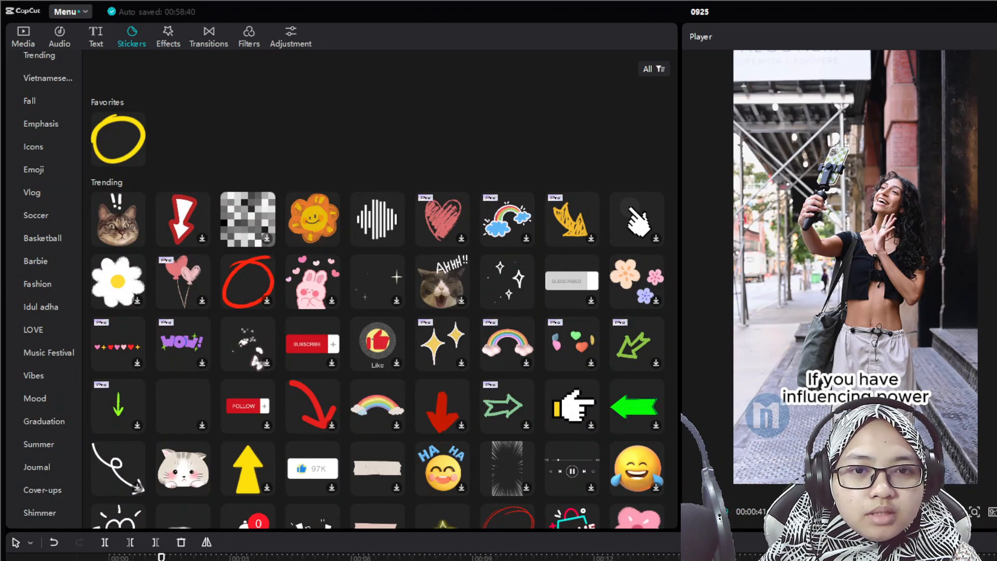
{"action": "mouse_move", "coordinate": [513, 295]}
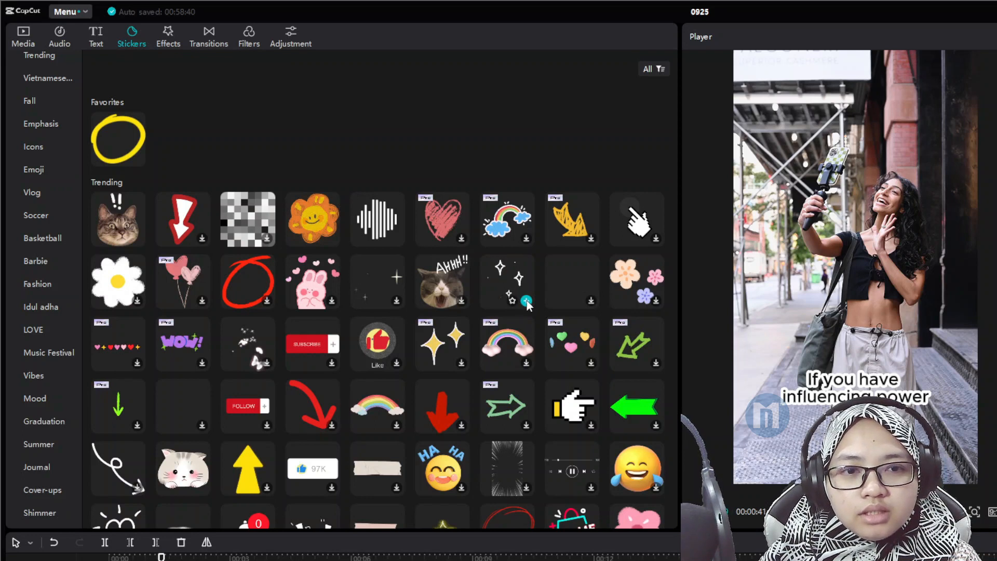
{"action": "left_click", "coordinate": [526, 302]}
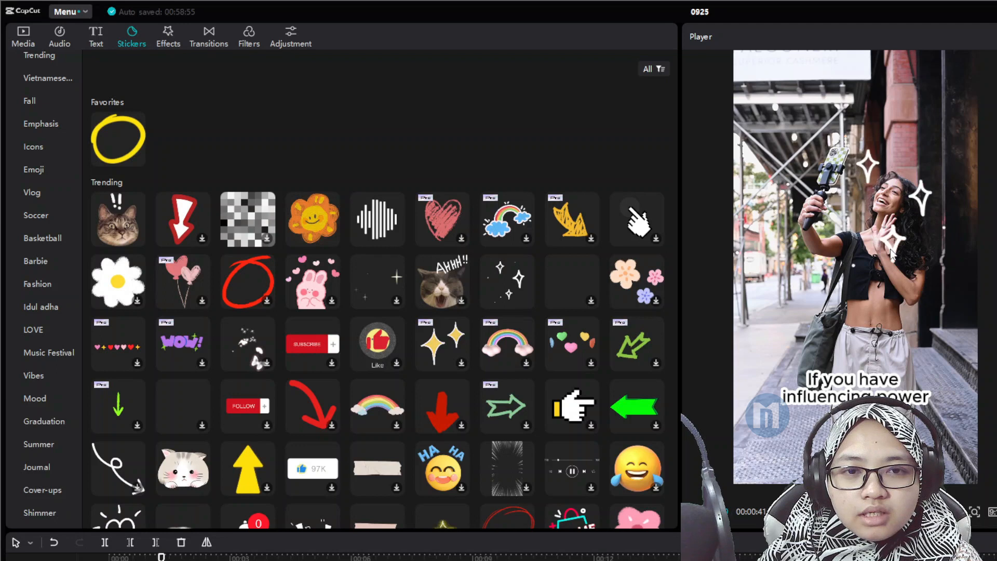
{"action": "left_click", "coordinate": [126, 556]}
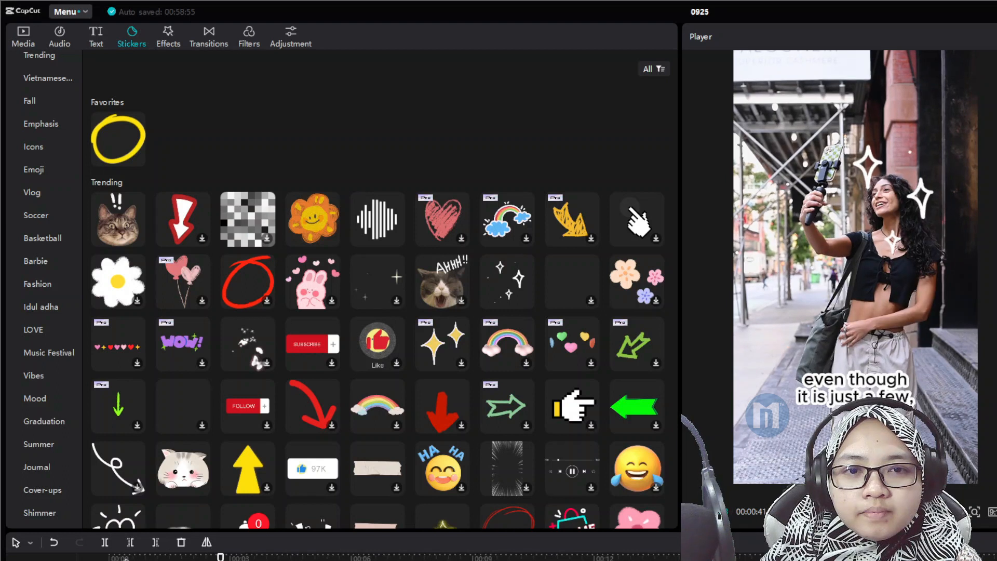
Browse the video effects, filters and transitions libraries while viewing the rooftop group clip in the preview.
{"action": "left_click", "coordinate": [458, 556]}
{"action": "left_click", "coordinate": [445, 556]}
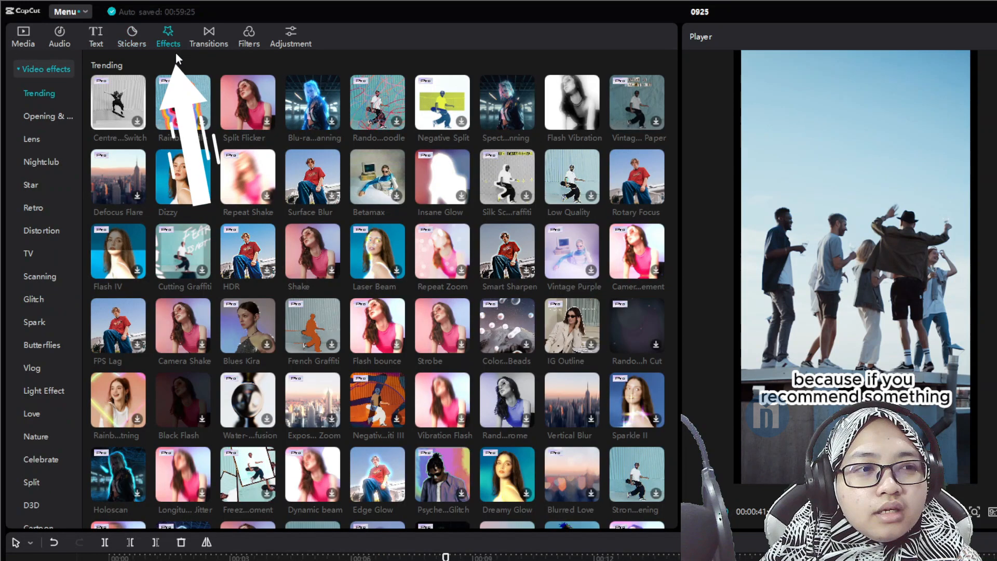
{"action": "left_click", "coordinate": [168, 37]}
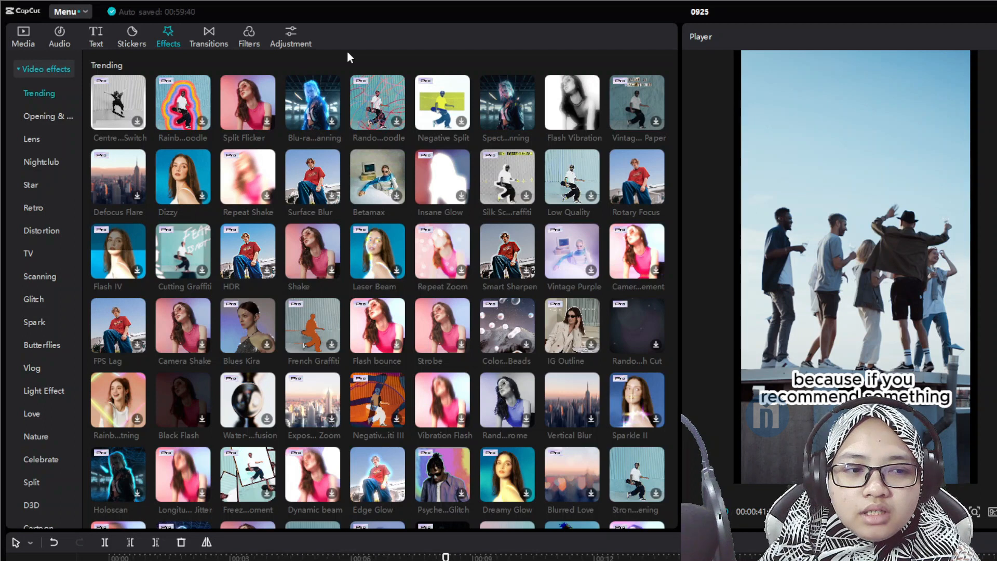
{"action": "left_click", "coordinate": [250, 41]}
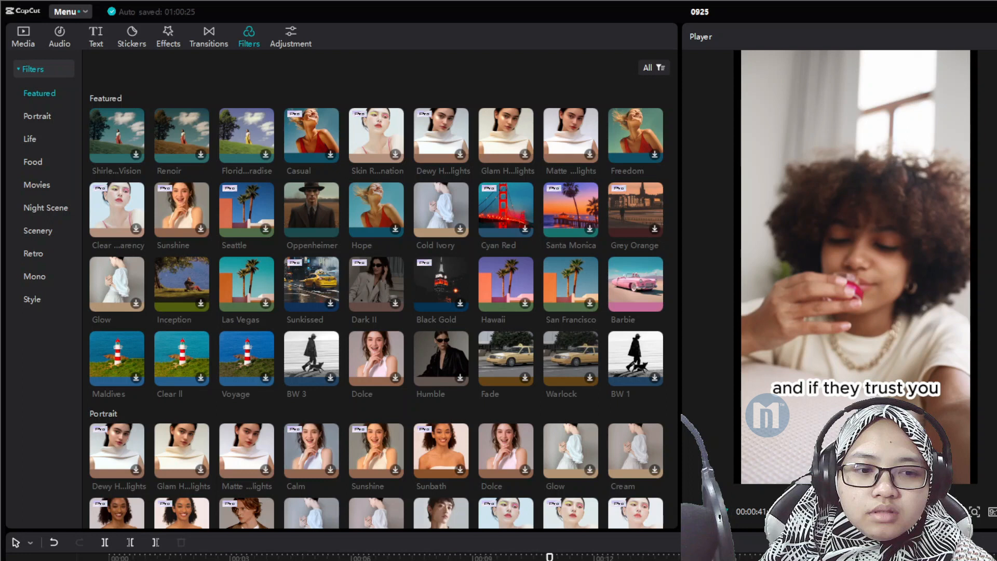
{"action": "left_click", "coordinate": [176, 45]}
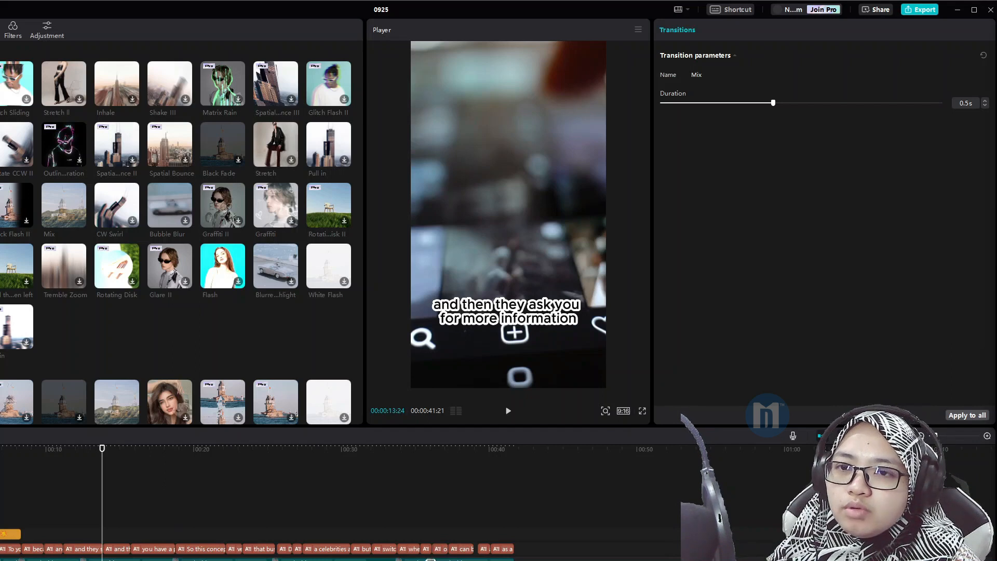
Open the export settings and title the video "Everyone is an Influencer".
{"action": "left_click", "coordinate": [916, 12]}
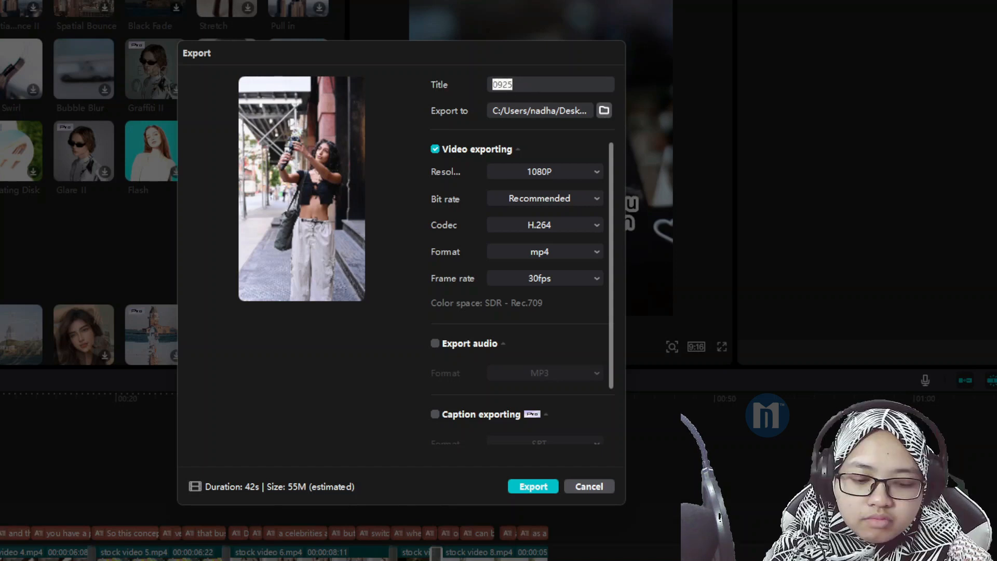
{"action": "type", "text": "Everyone is an "}
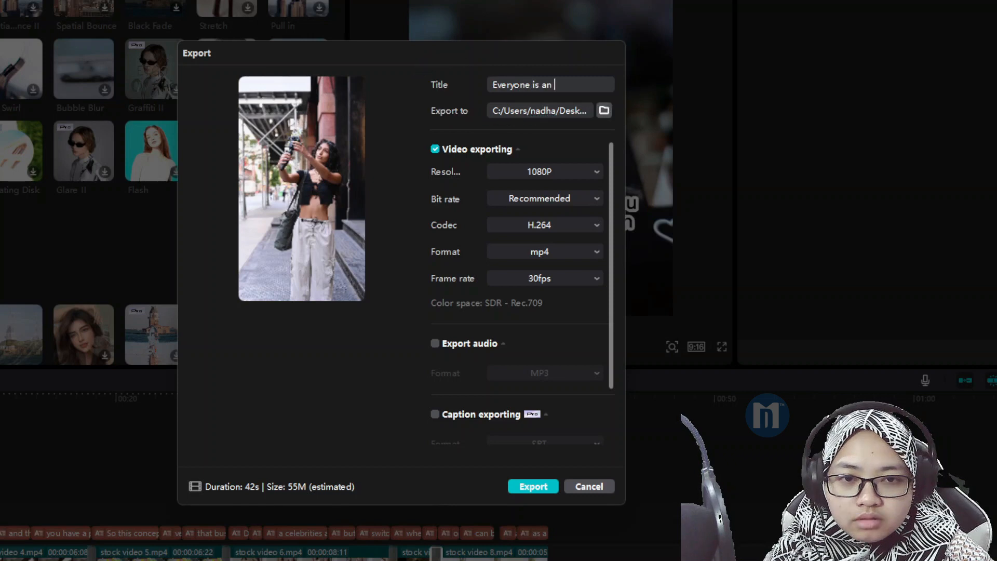
{"action": "type", "text": "Influencer"}
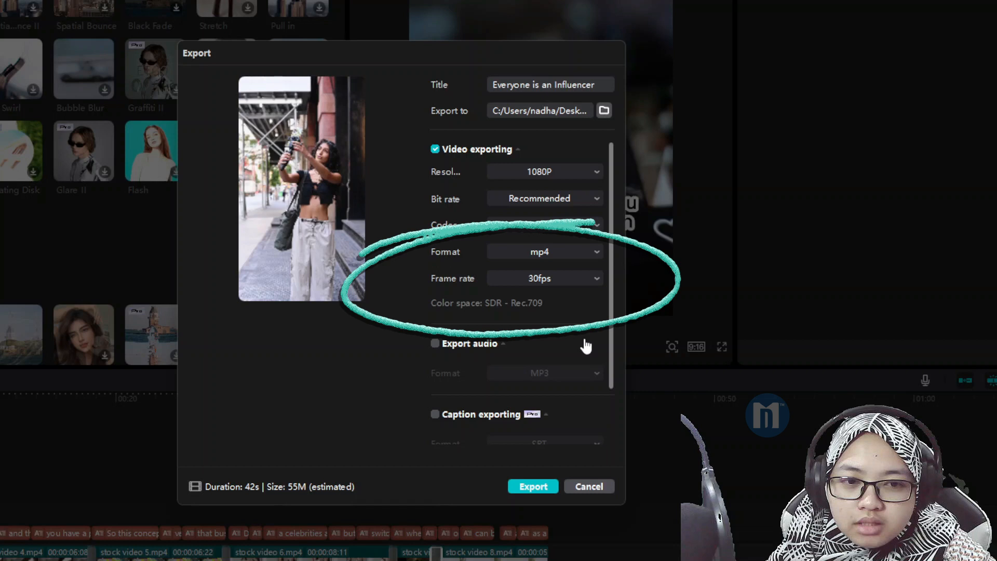
Choose mp4 as the video format, export the video and open the folder containing the exported file.
{"action": "left_click", "coordinate": [541, 252]}
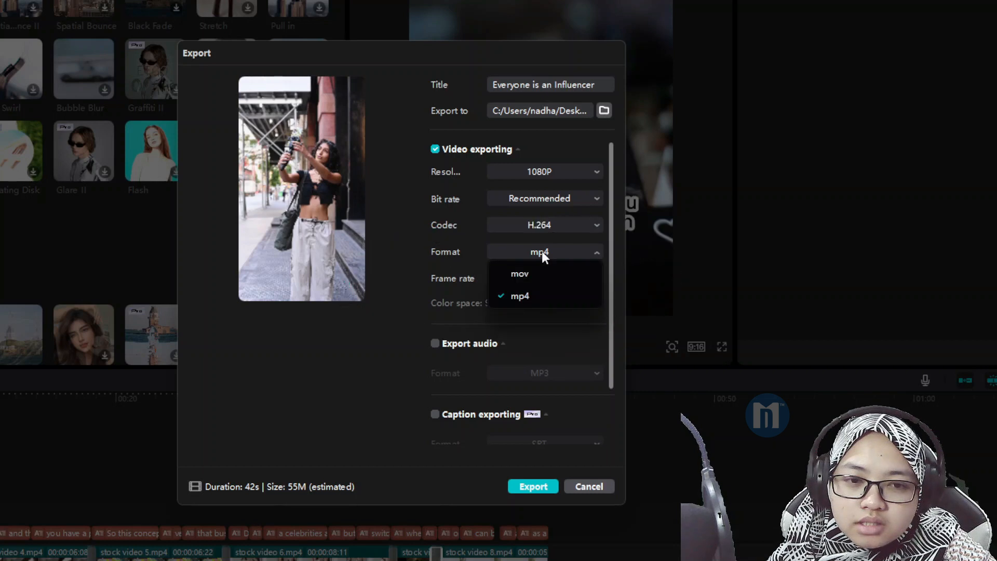
{"action": "left_click", "coordinate": [514, 295]}
{"action": "scroll", "coordinate": [506, 298], "scroll_direction": "down", "scroll_amount": 2}
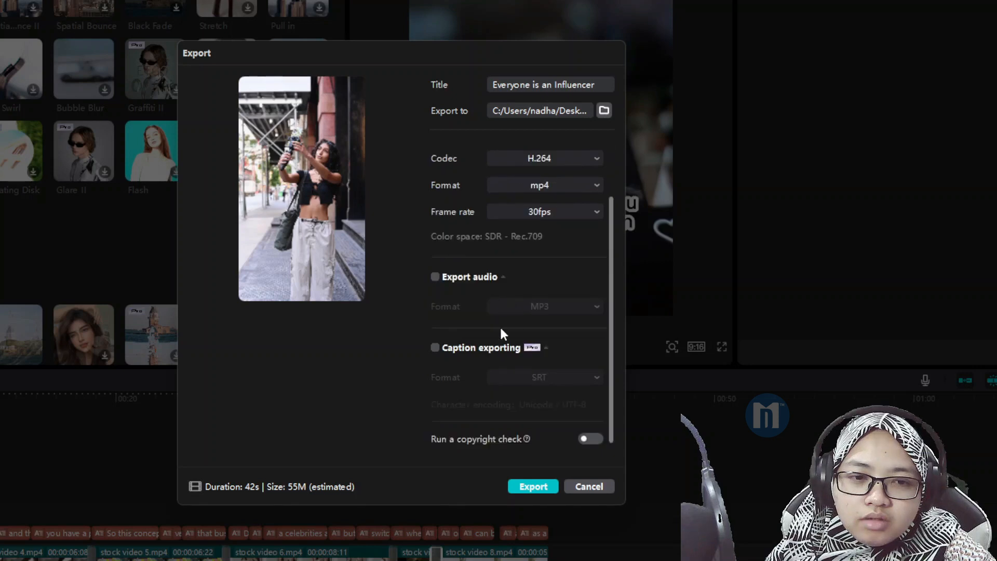
{"action": "left_click", "coordinate": [531, 487]}
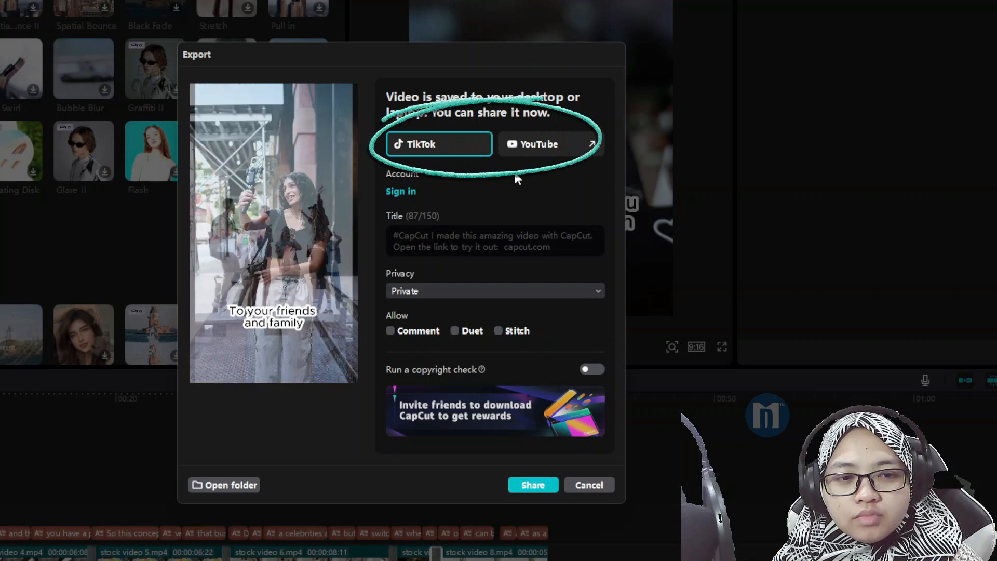
{"action": "left_click", "coordinate": [248, 485]}
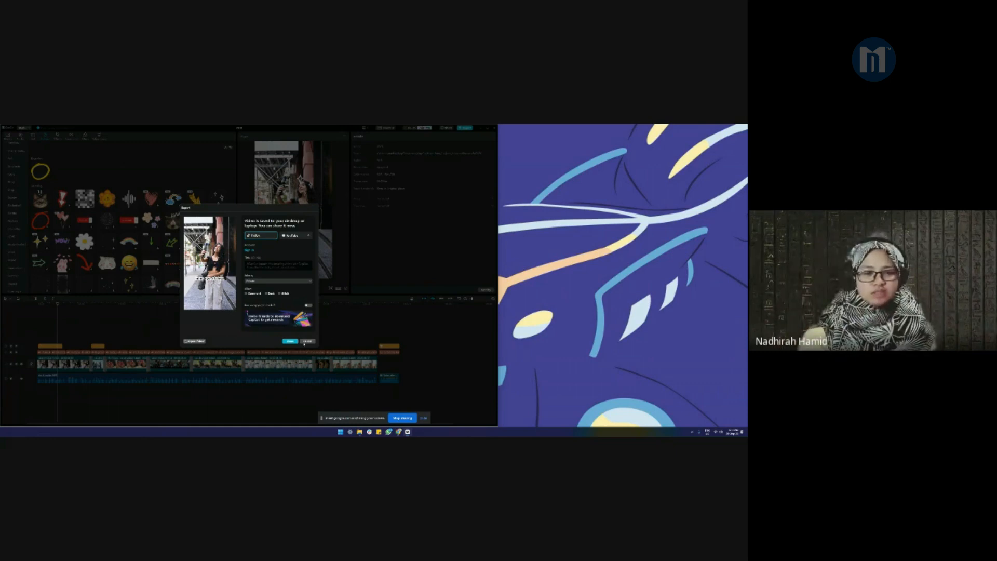
Close the export dialog and look over the media, audio, sticker and effects libraries.
{"action": "left_click", "coordinate": [304, 343]}
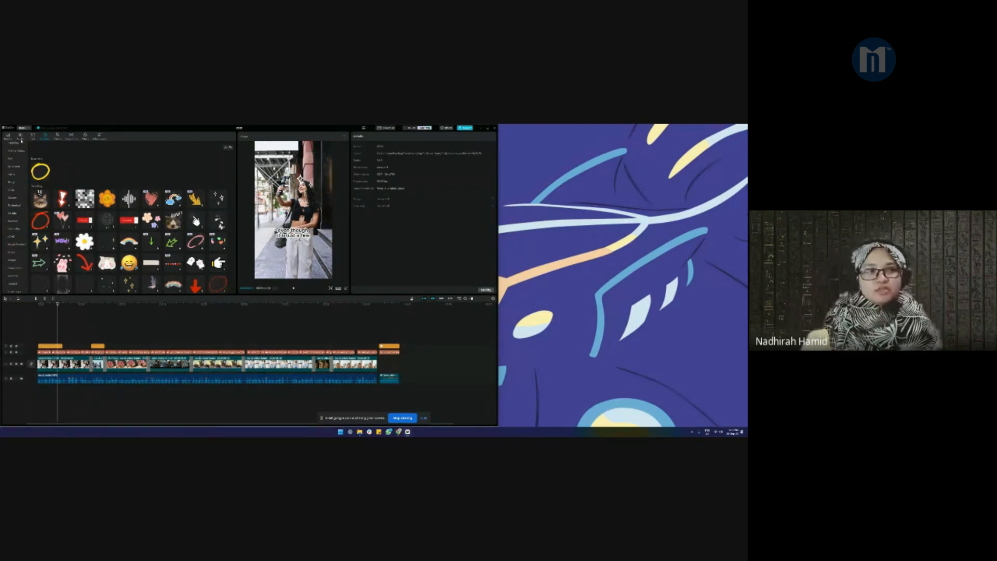
{"action": "left_click", "coordinate": [7, 137]}
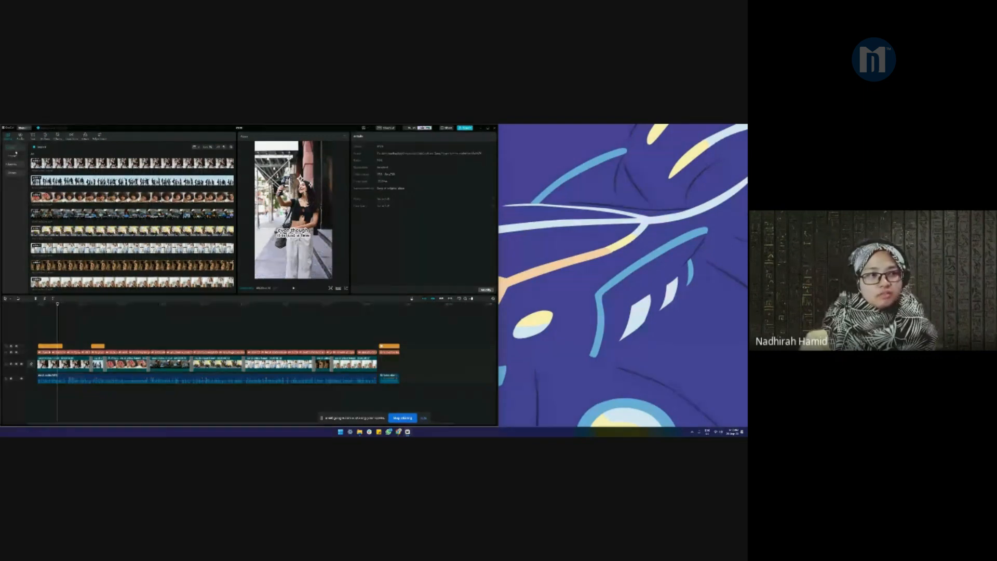
{"action": "left_click", "coordinate": [20, 136]}
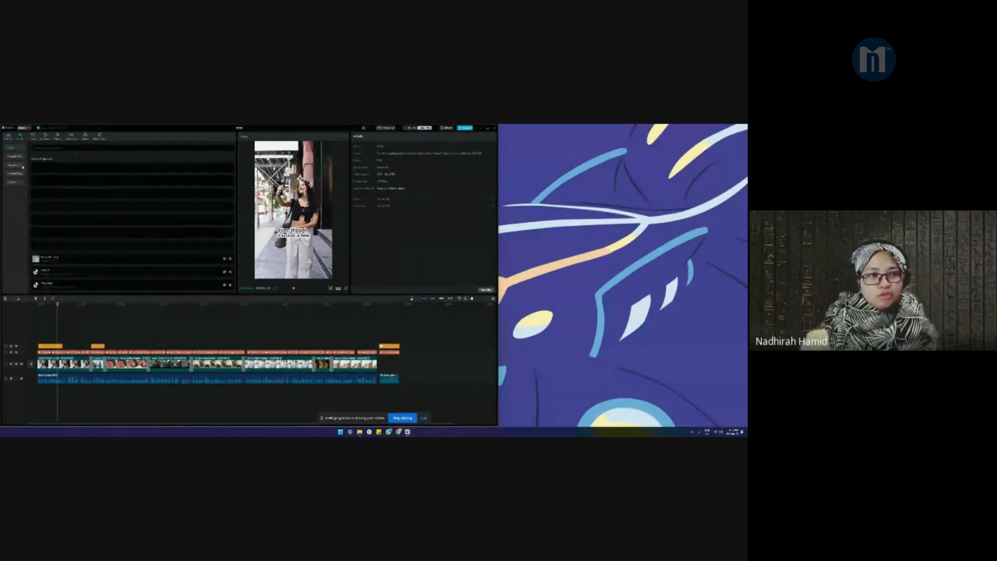
{"action": "left_click", "coordinate": [43, 137]}
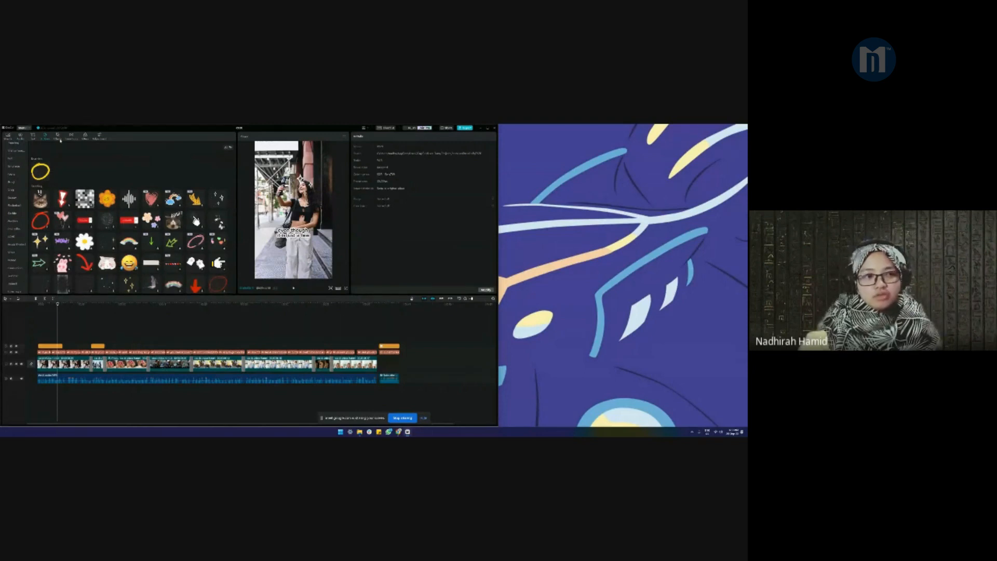
{"action": "left_click", "coordinate": [62, 138]}
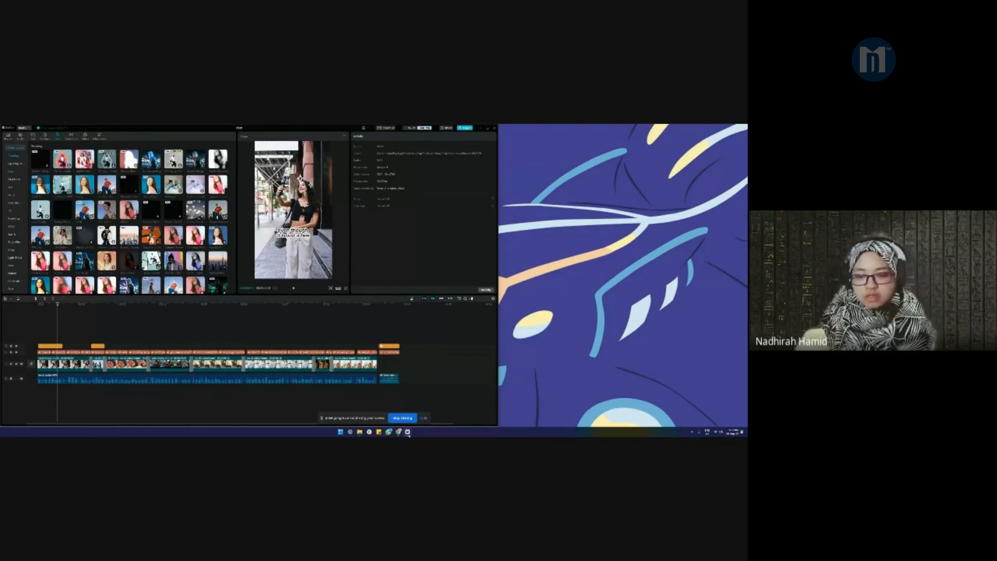
Stop sharing the screen in the Google Meet call.
{"action": "mouse_move", "coordinate": [398, 432]}
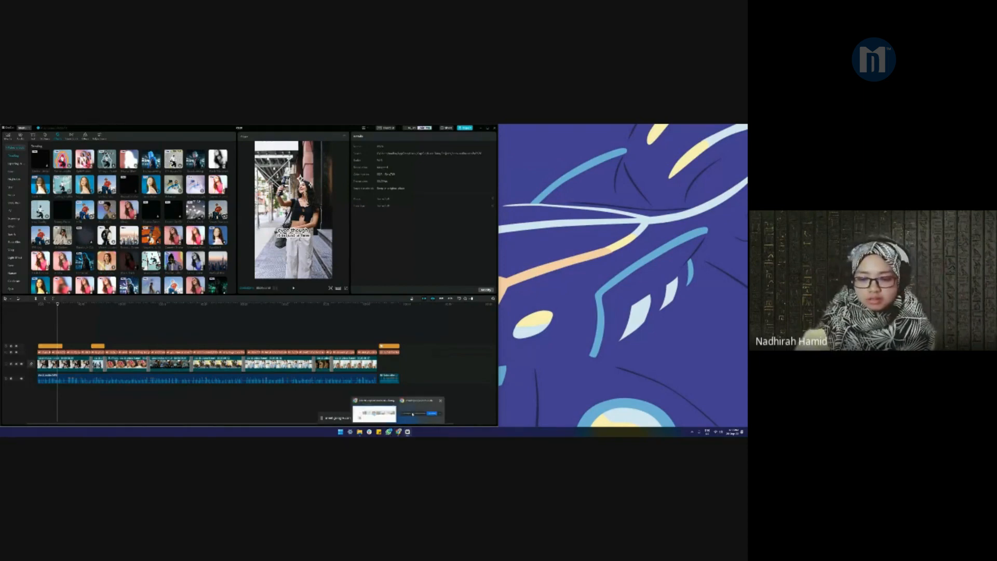
{"action": "mouse_move", "coordinate": [413, 414]}
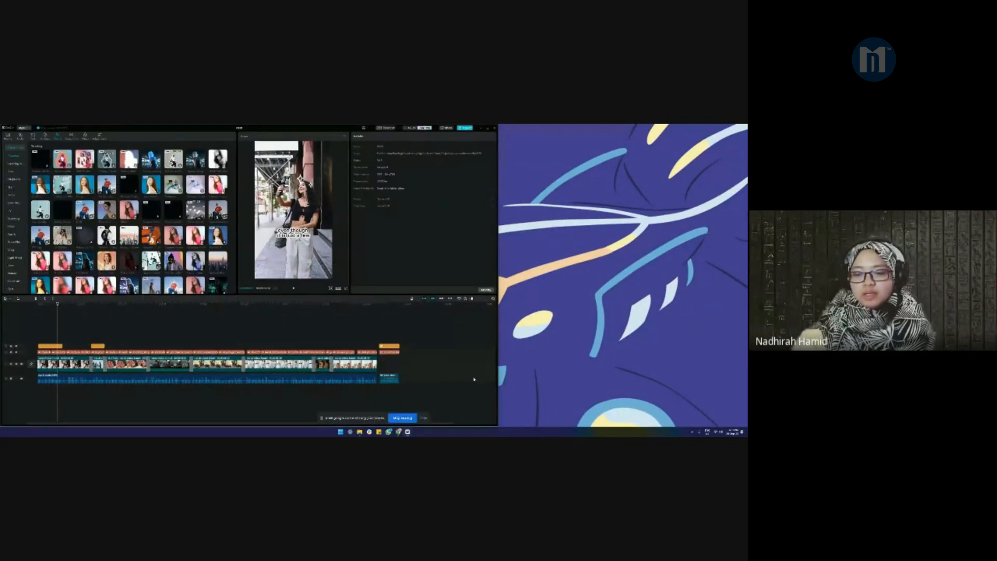
{"action": "left_click", "coordinate": [402, 418]}
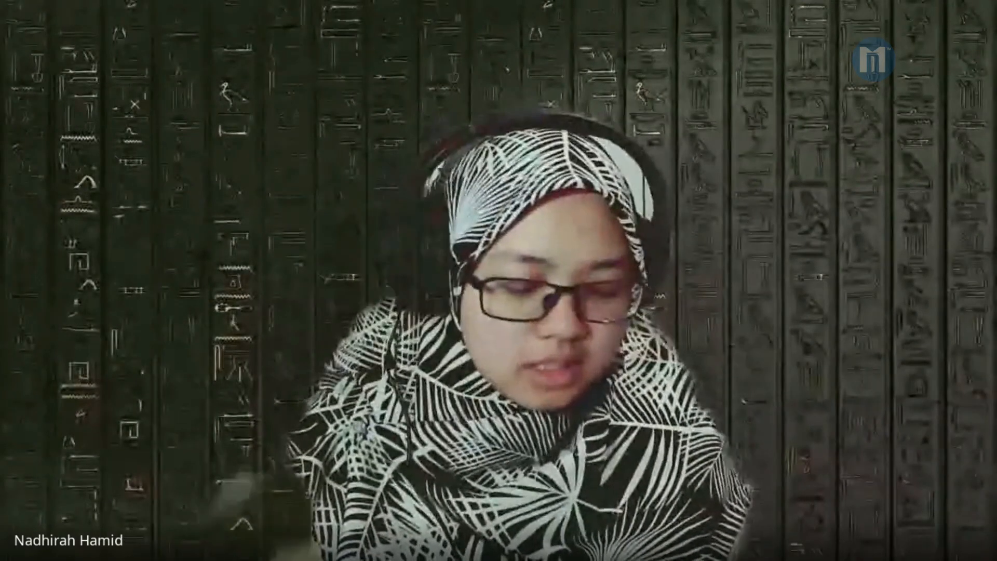